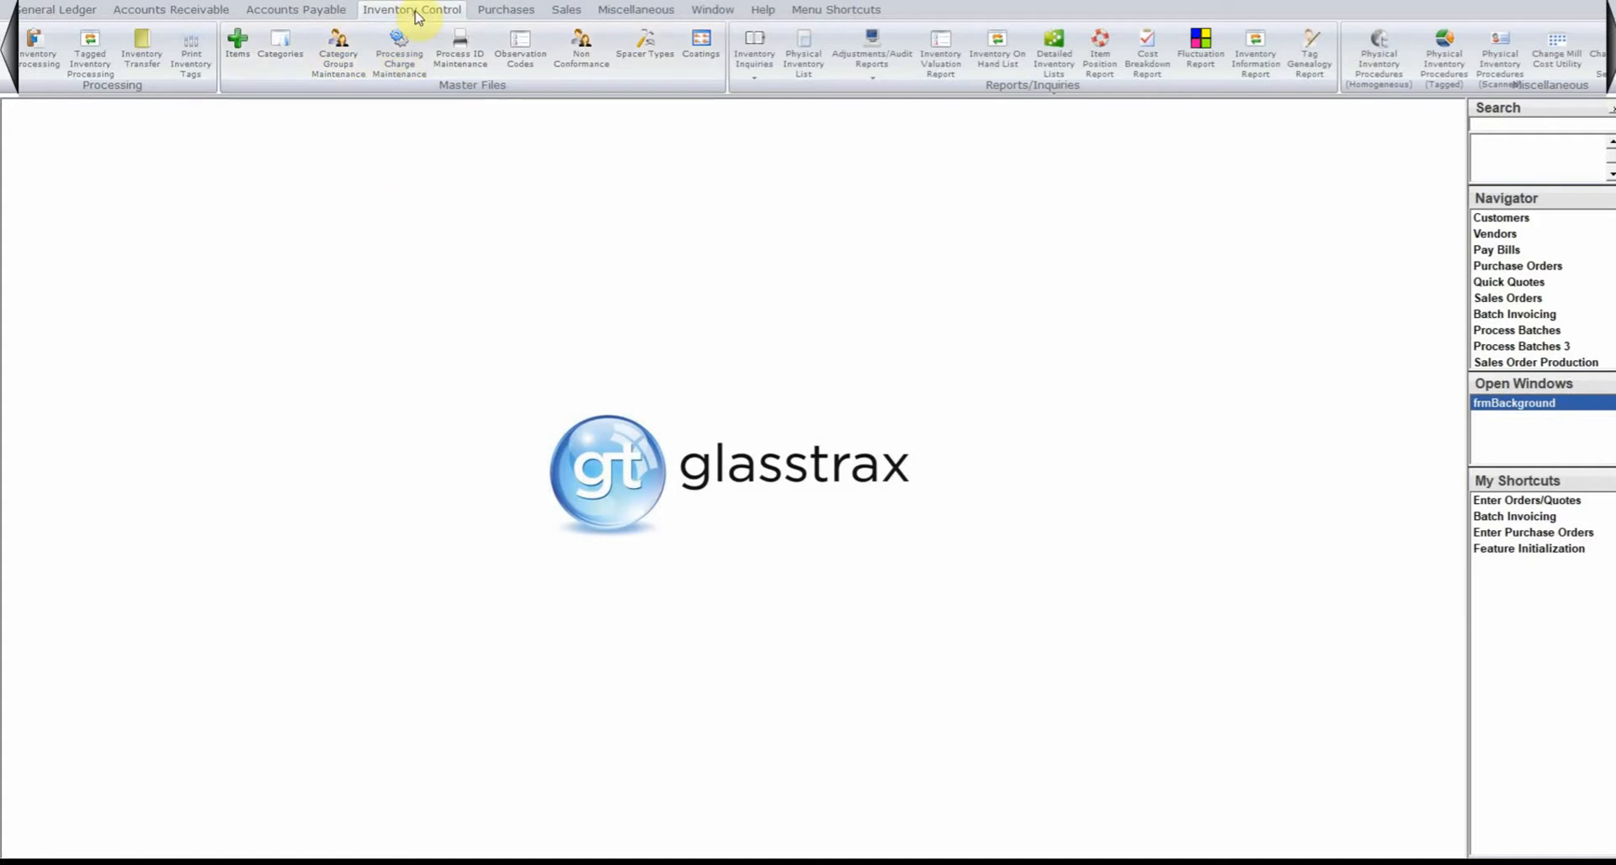
- Open Processing Charge Maintenance and move its window toward the middle of the workspace
click(399, 52)
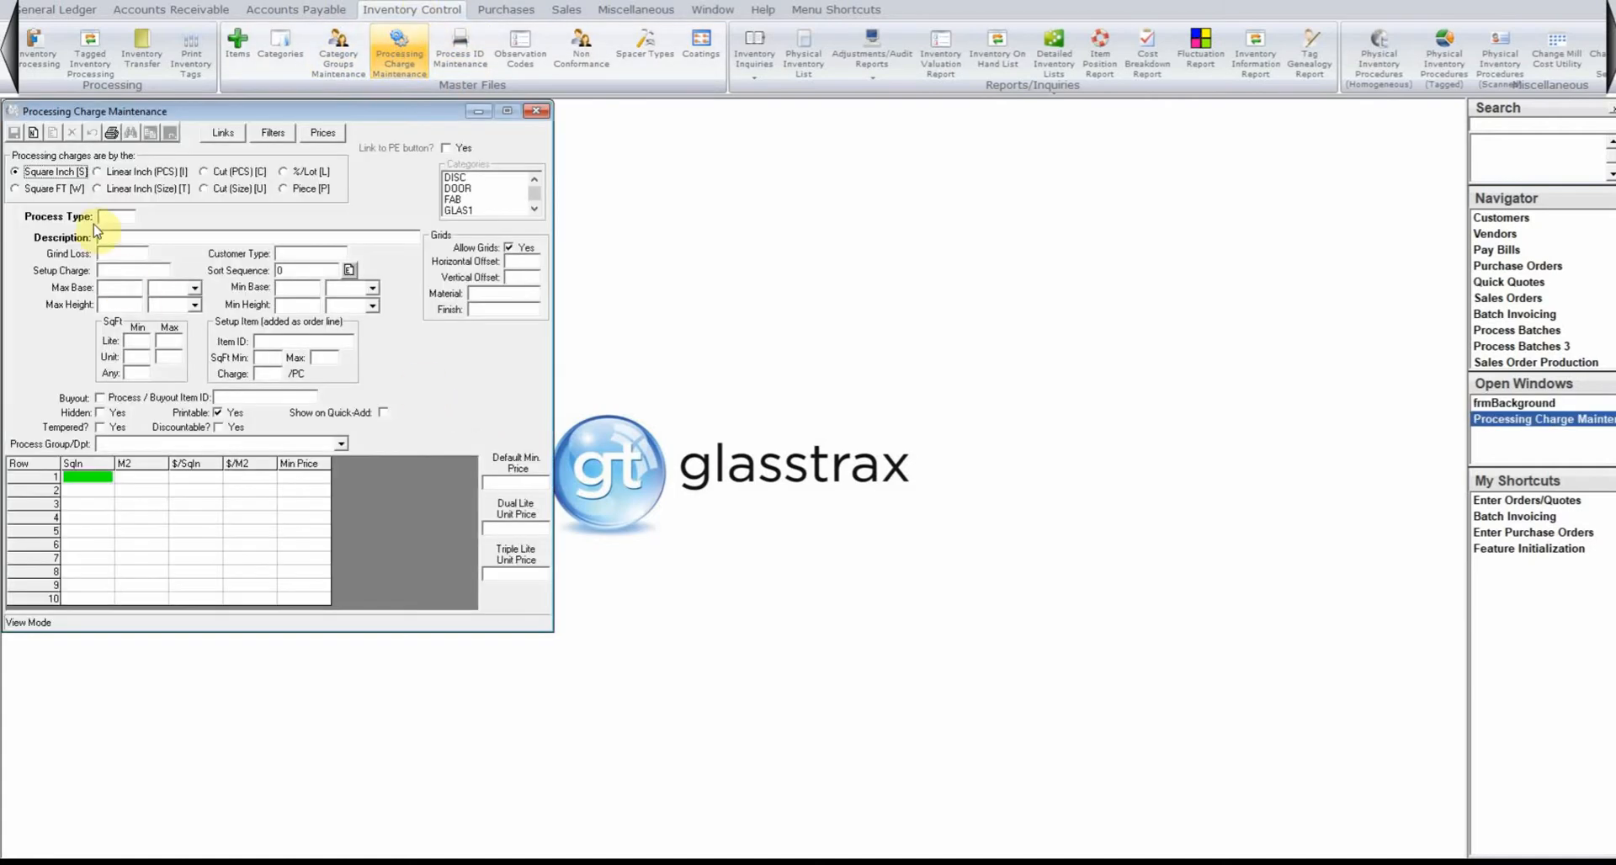
drag(169, 111, 553, 163)
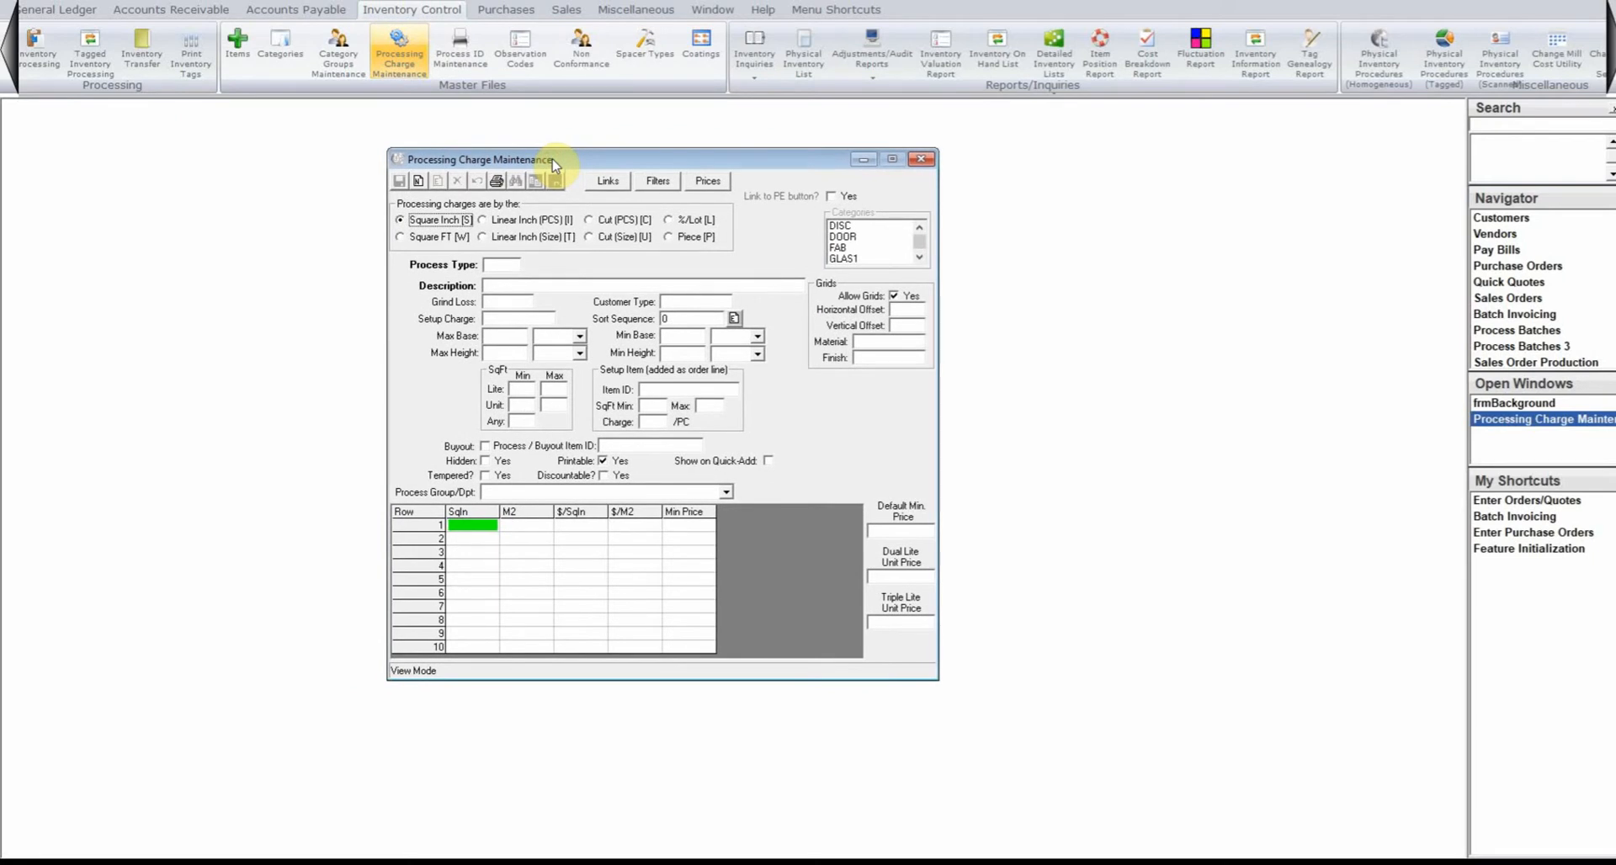
- Look up the existing NOTA (Notch A) process type, view its record in edit mode and clear the form
click(499, 266)
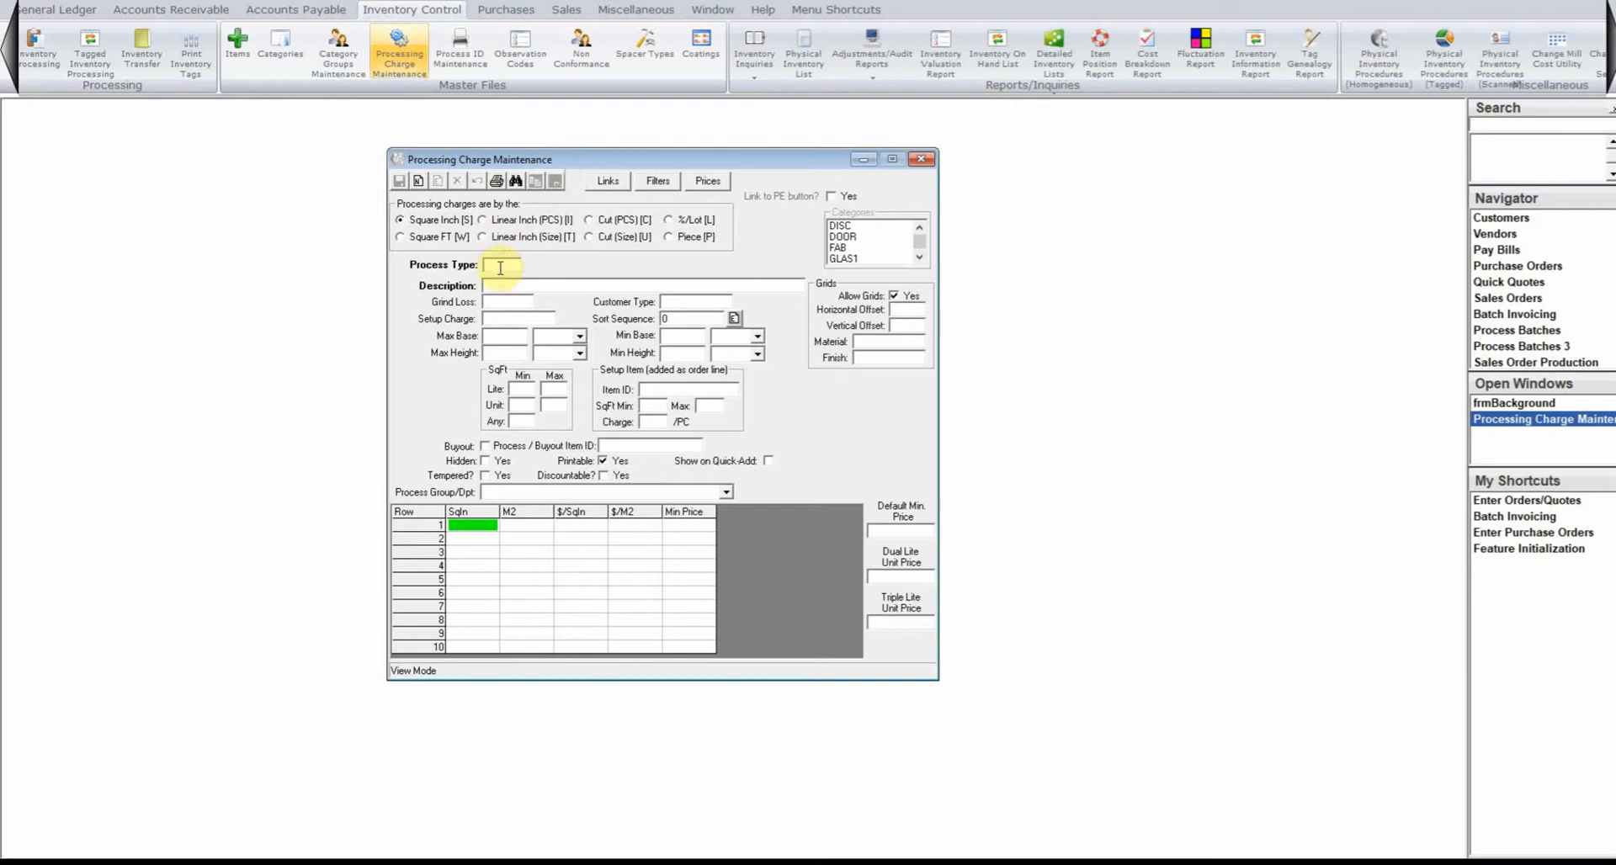
click(515, 180)
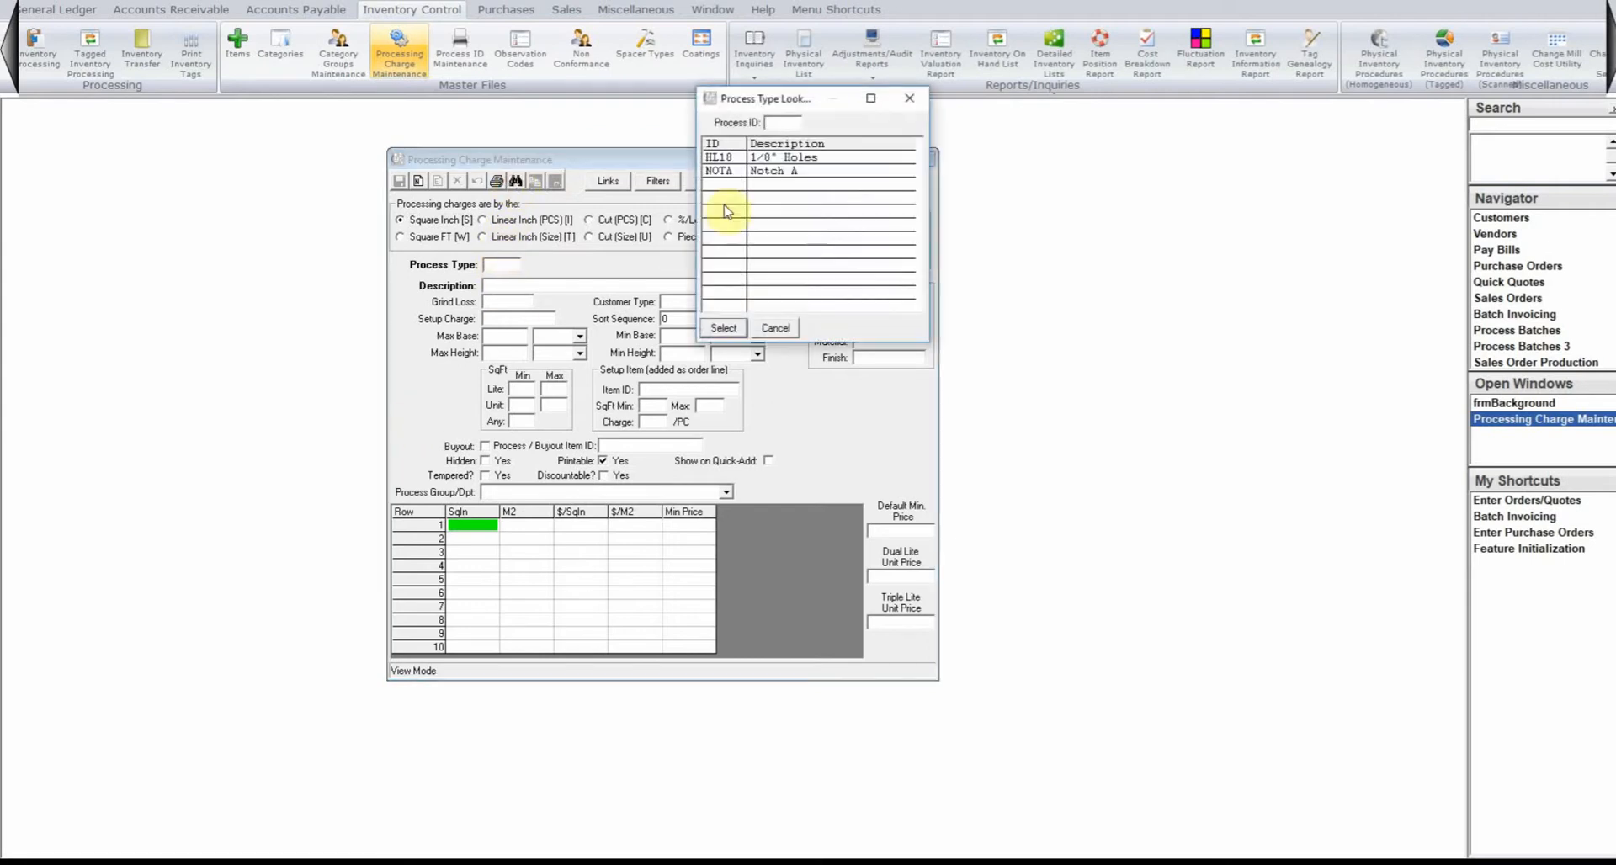
click(753, 172)
click(723, 328)
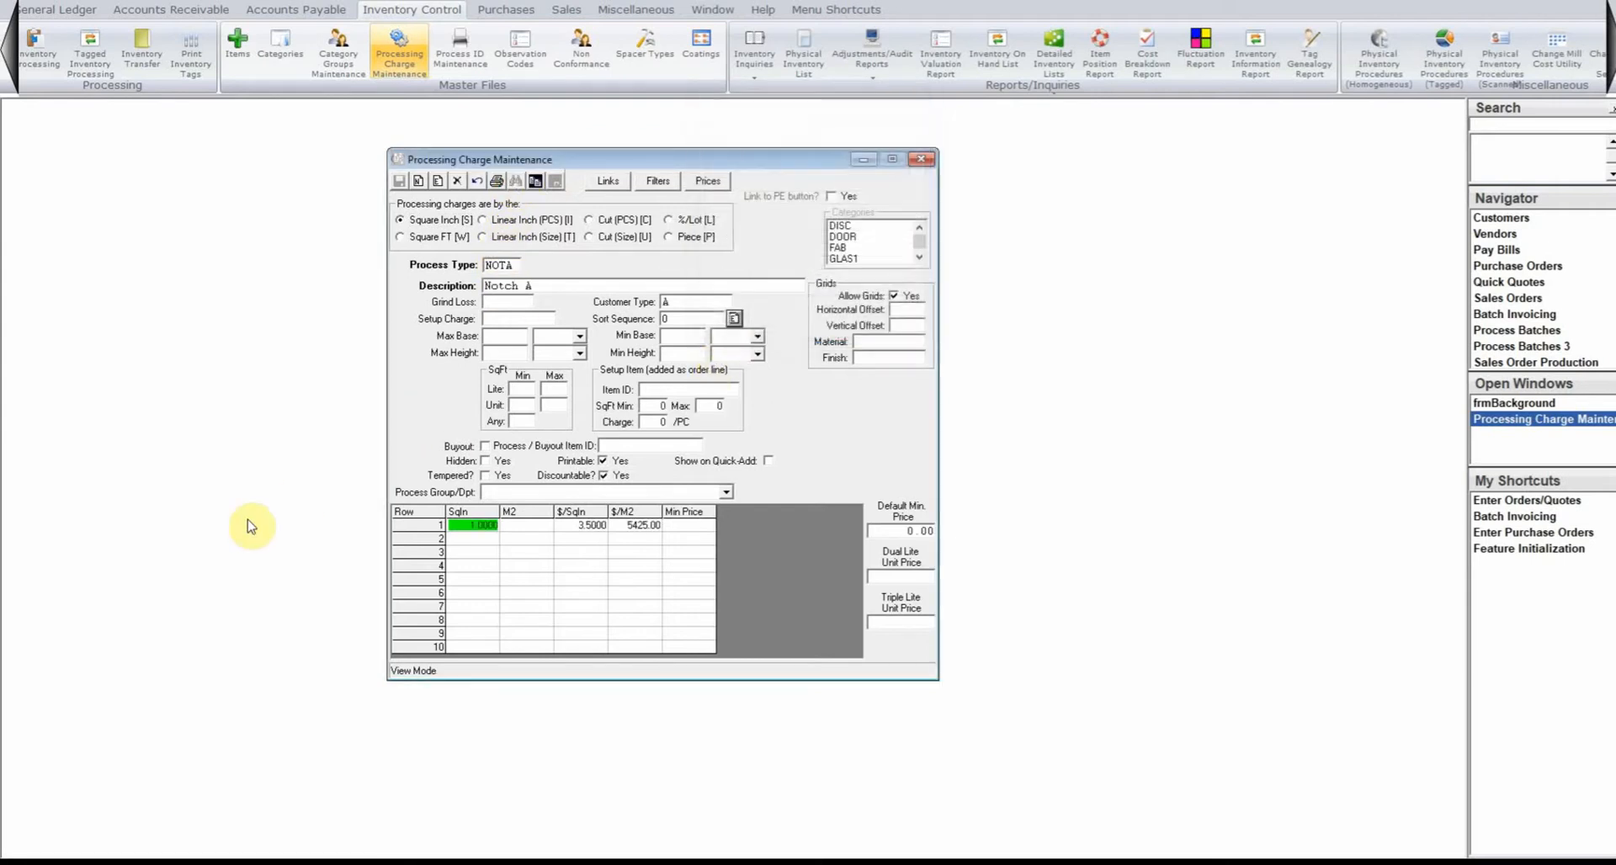
click(436, 182)
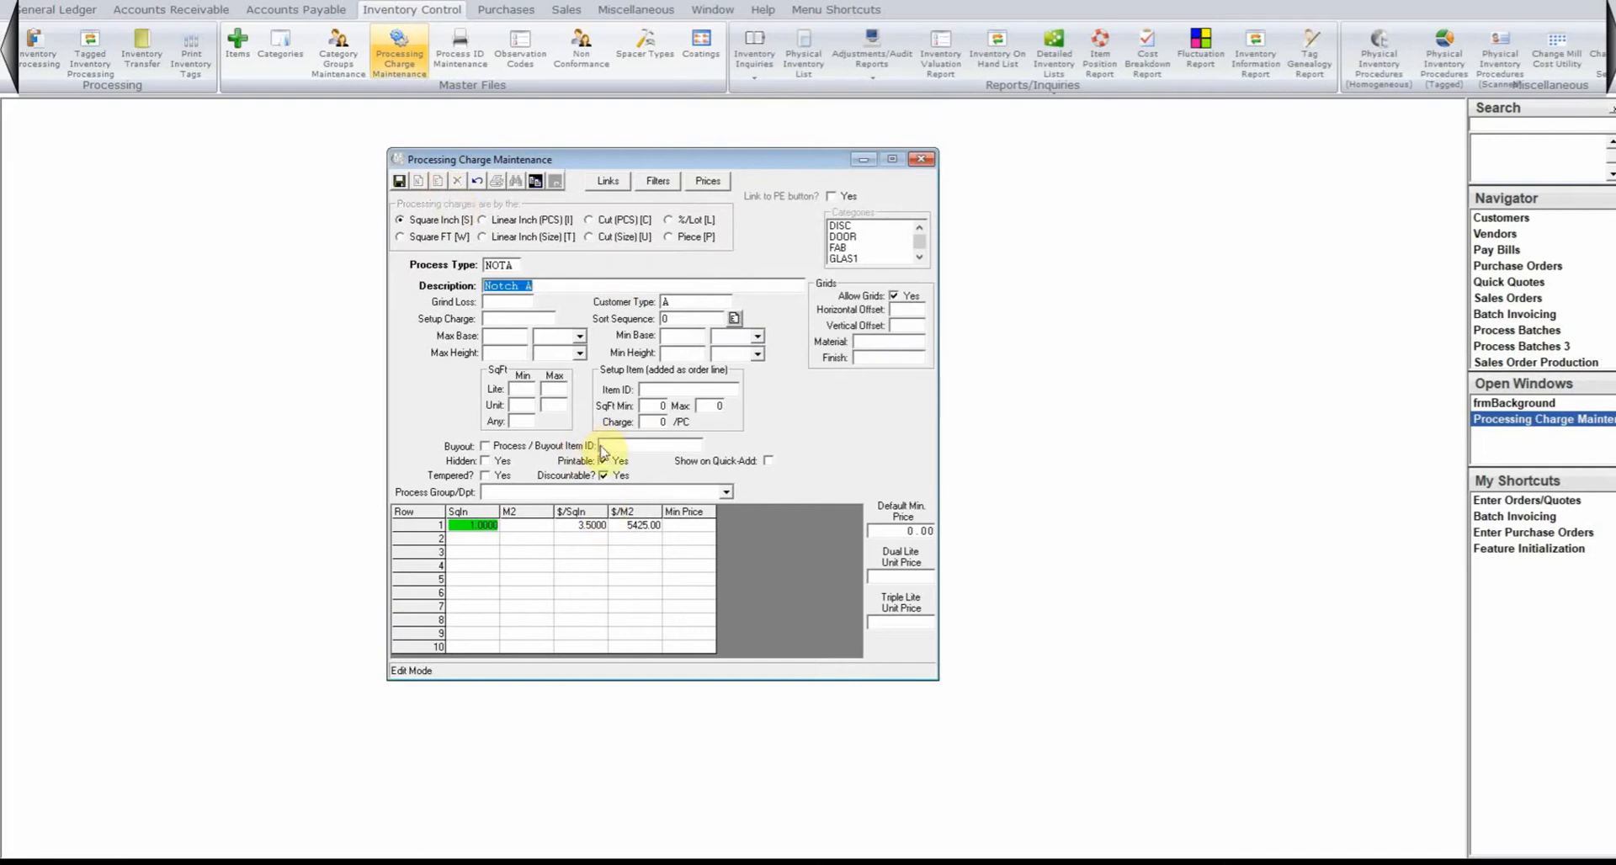
click(477, 181)
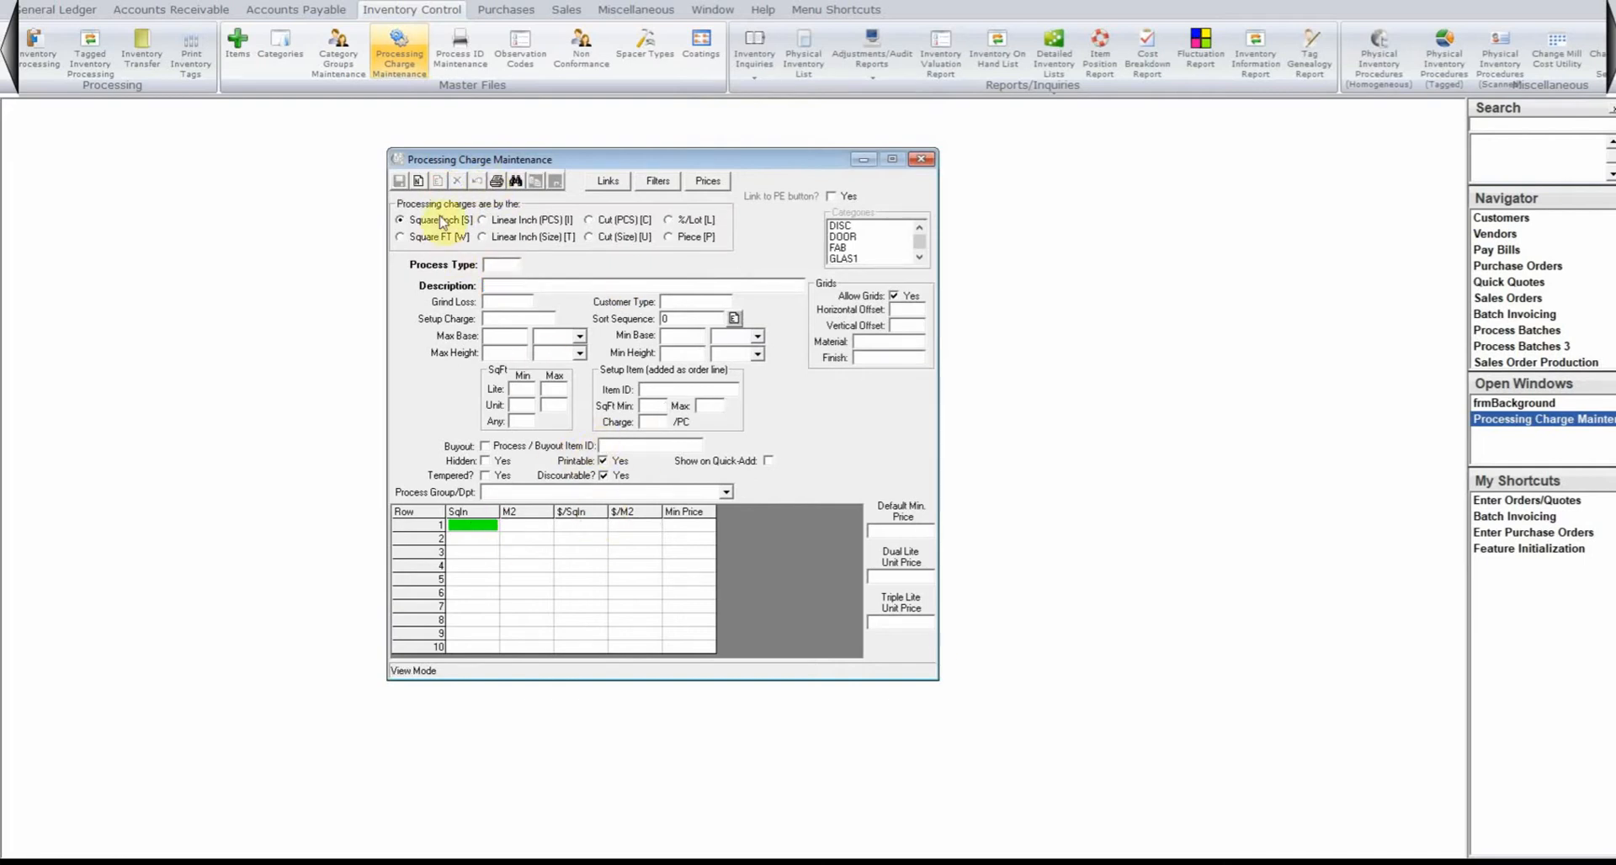
- Start a new processing charge calculated by Linear Inch (Size) with process type FP
click(418, 181)
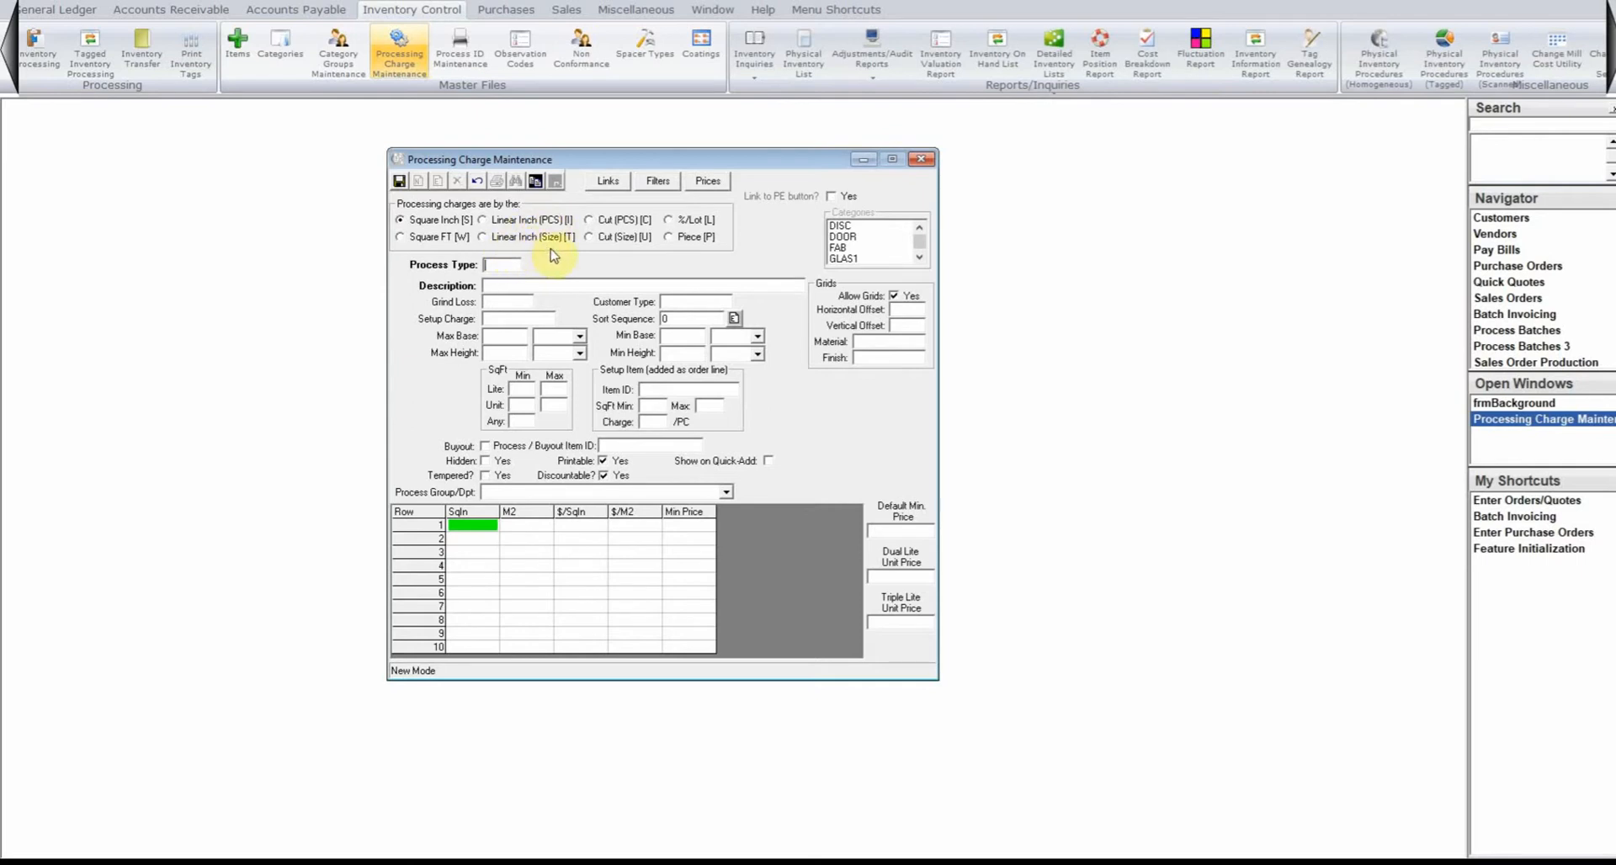
click(502, 242)
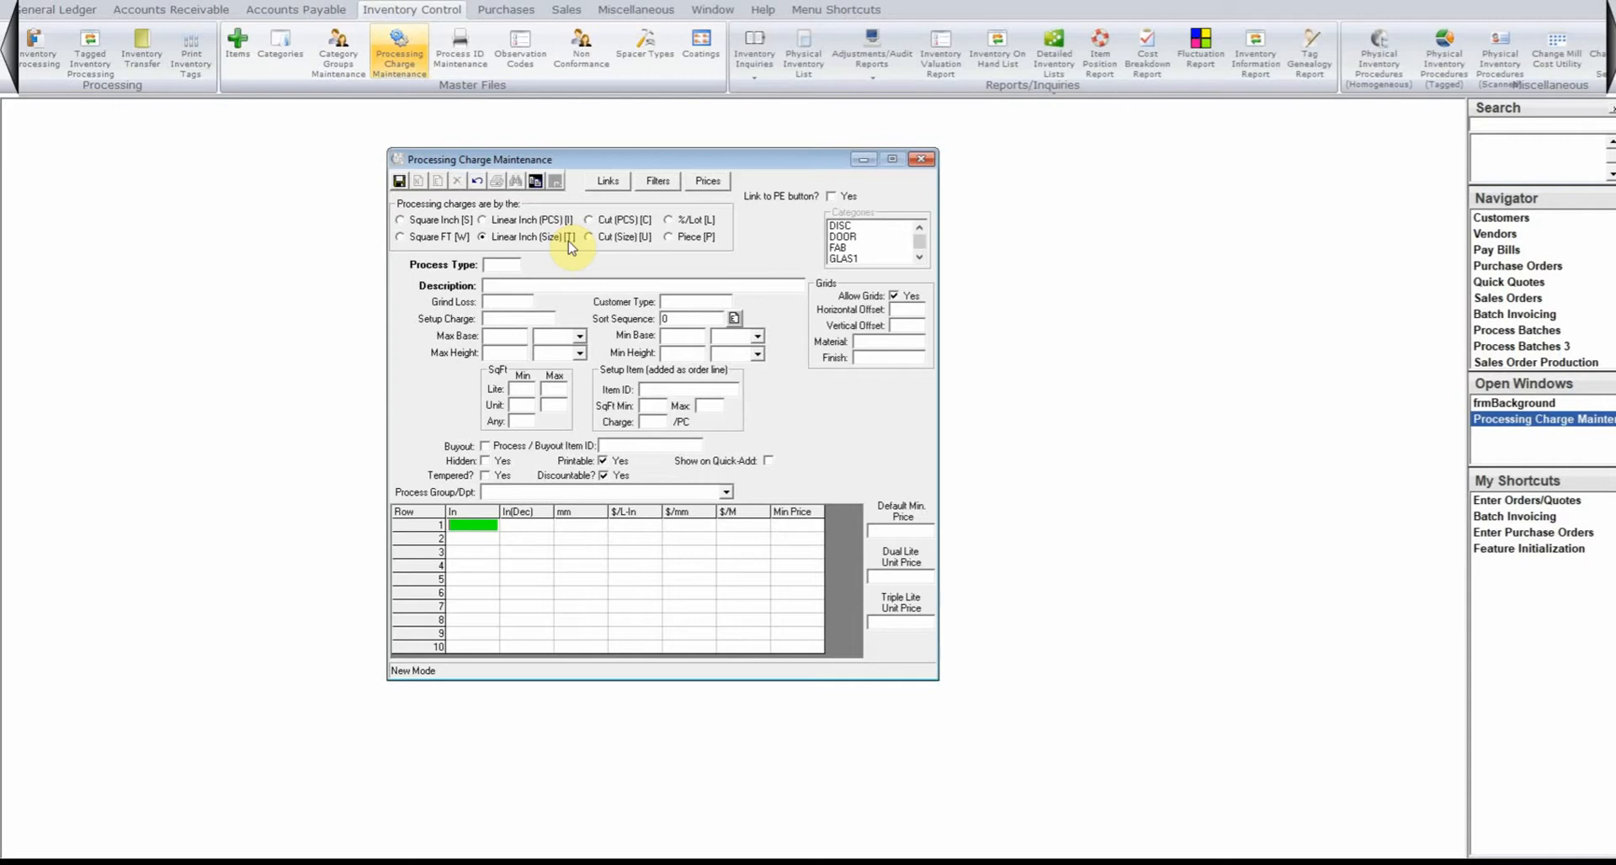
click(505, 266)
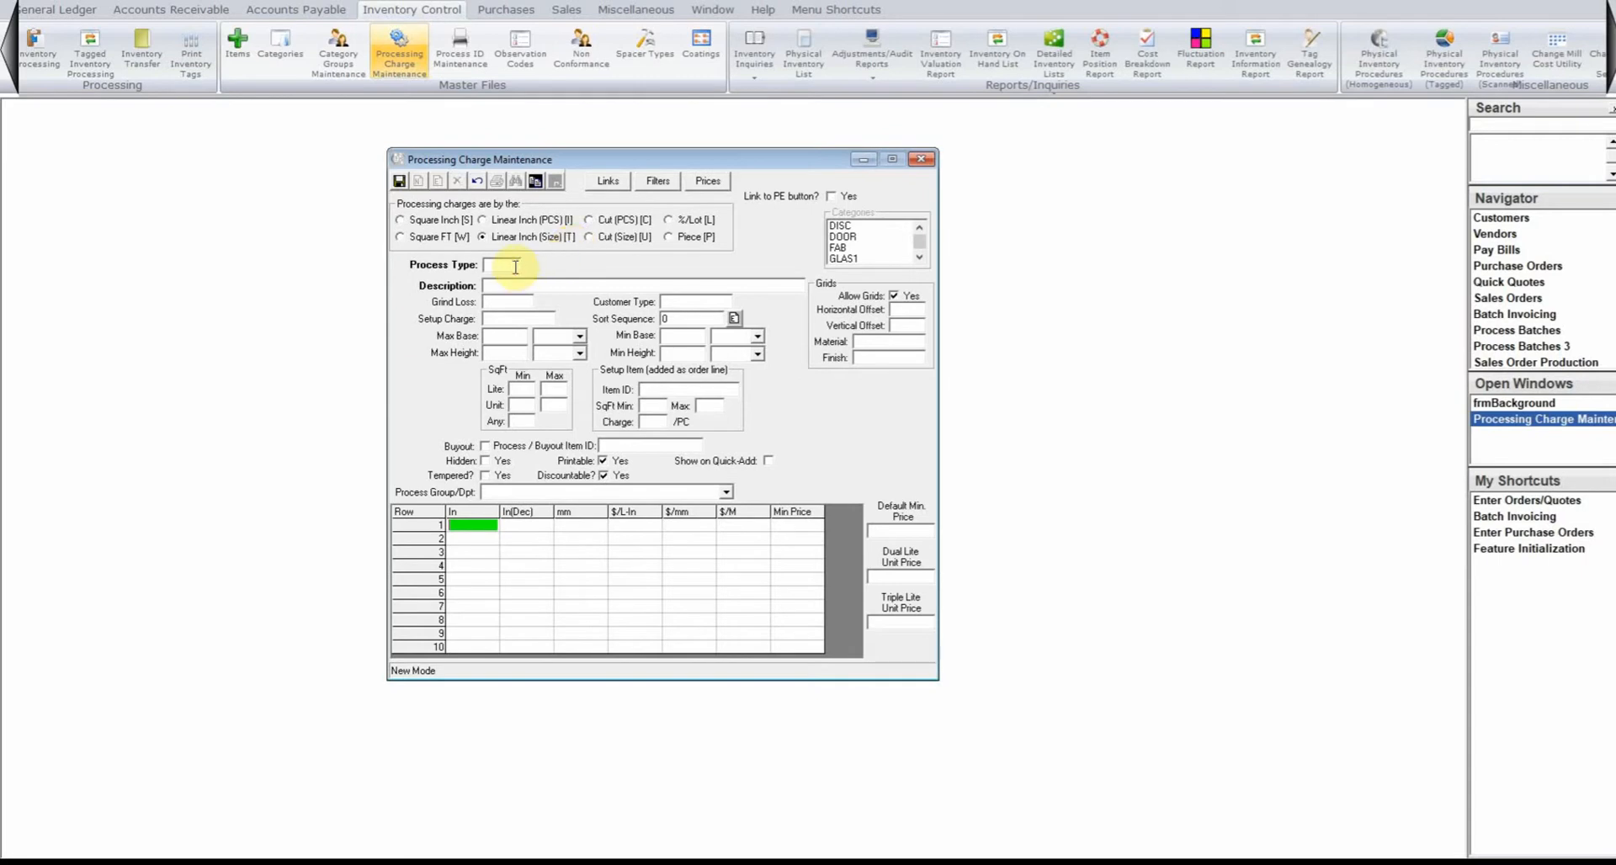
text(FP)
click(658, 306)
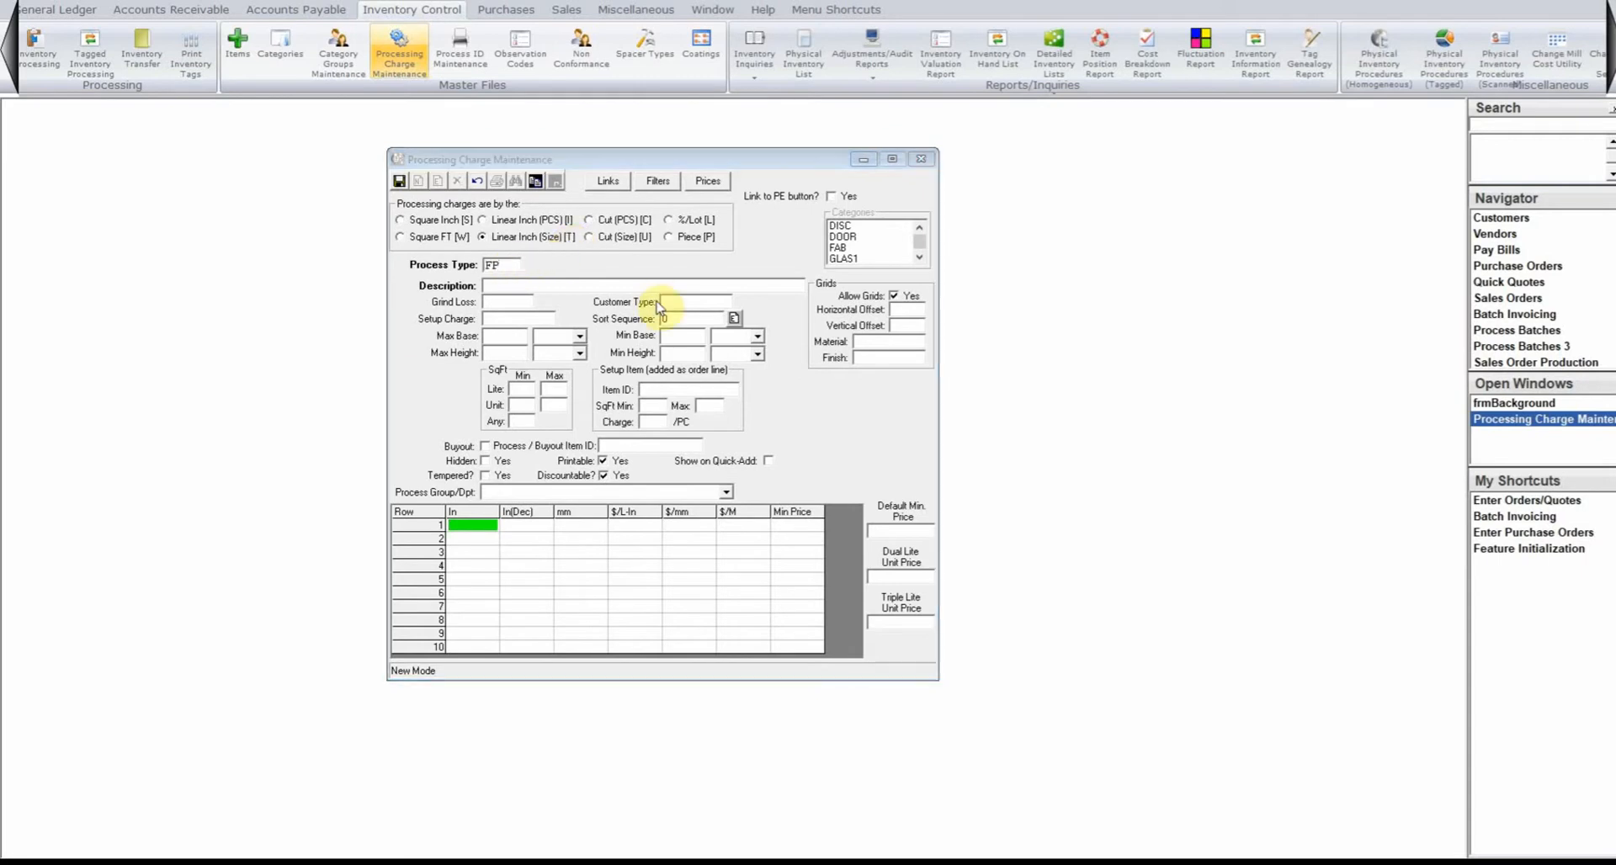
key(Return)
- Set the description of the FP processing charge to Flat Polish
text(Flat POlish)
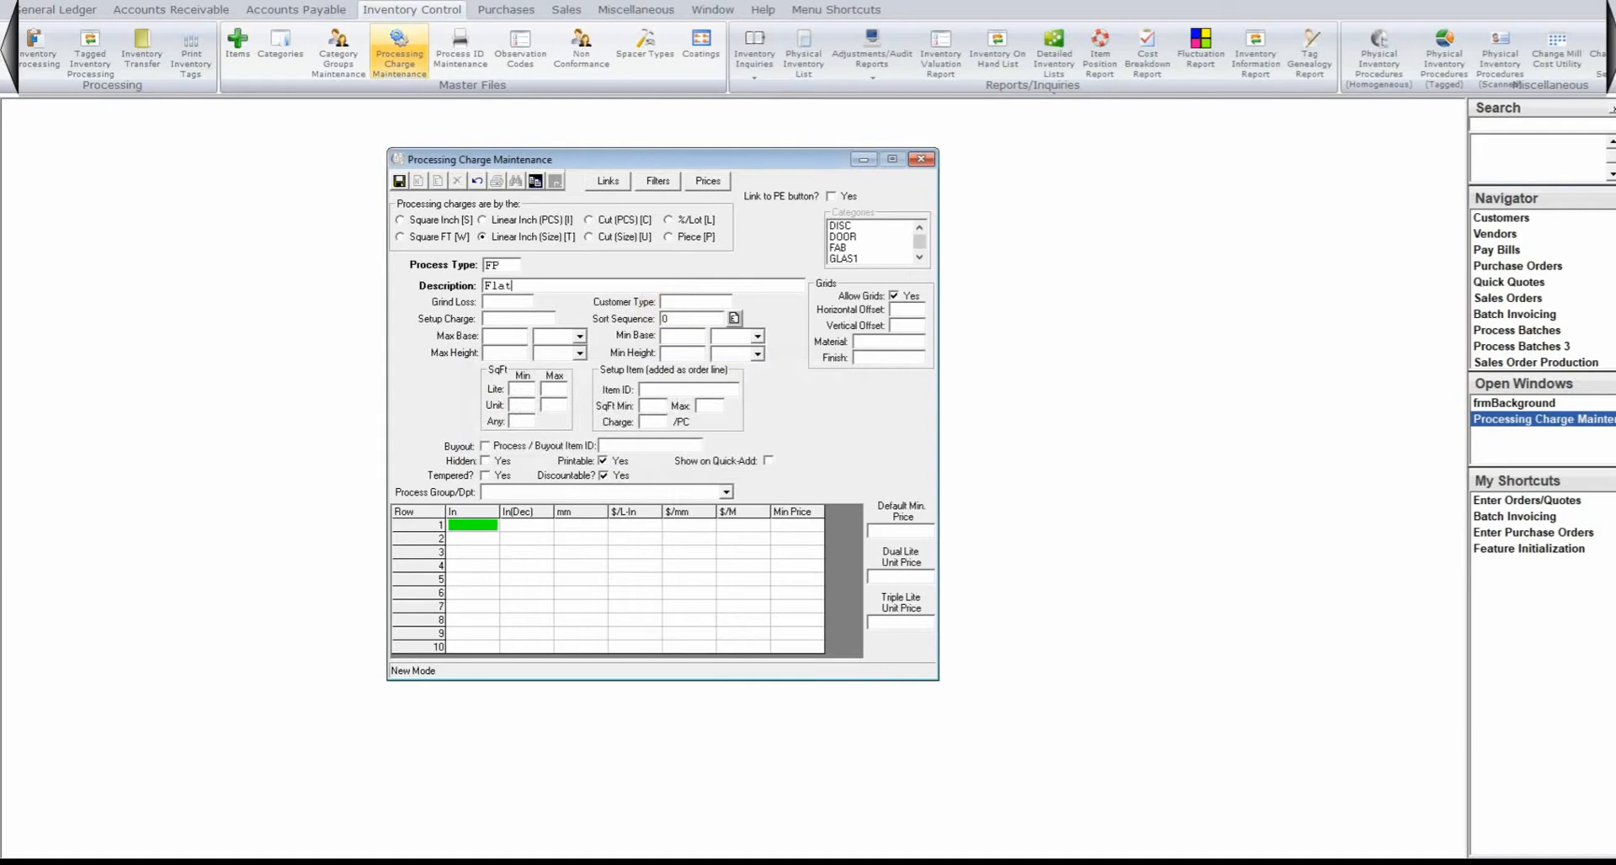
key(BackSpace)
key(BackSpace)
key(BackSpace)
key(BackSpace)
key(BackSpace)
text(olish)
- Fill the first price row with a 1/8 inch thickness at 0.12 per linear inch
click(490, 526)
text(1/8)
key(Tab)
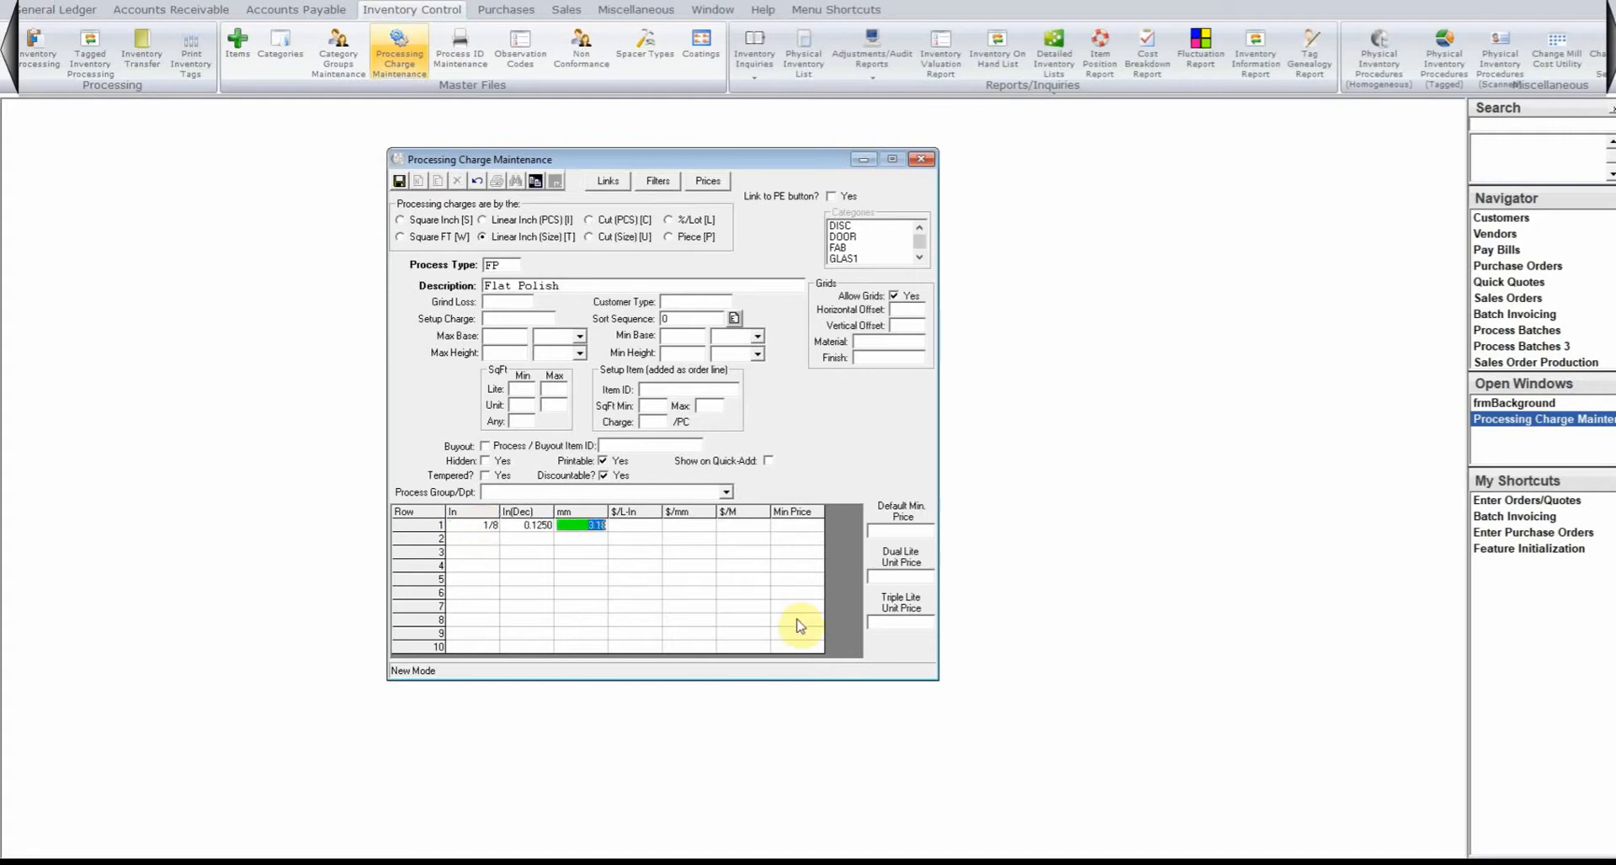
text(.12)
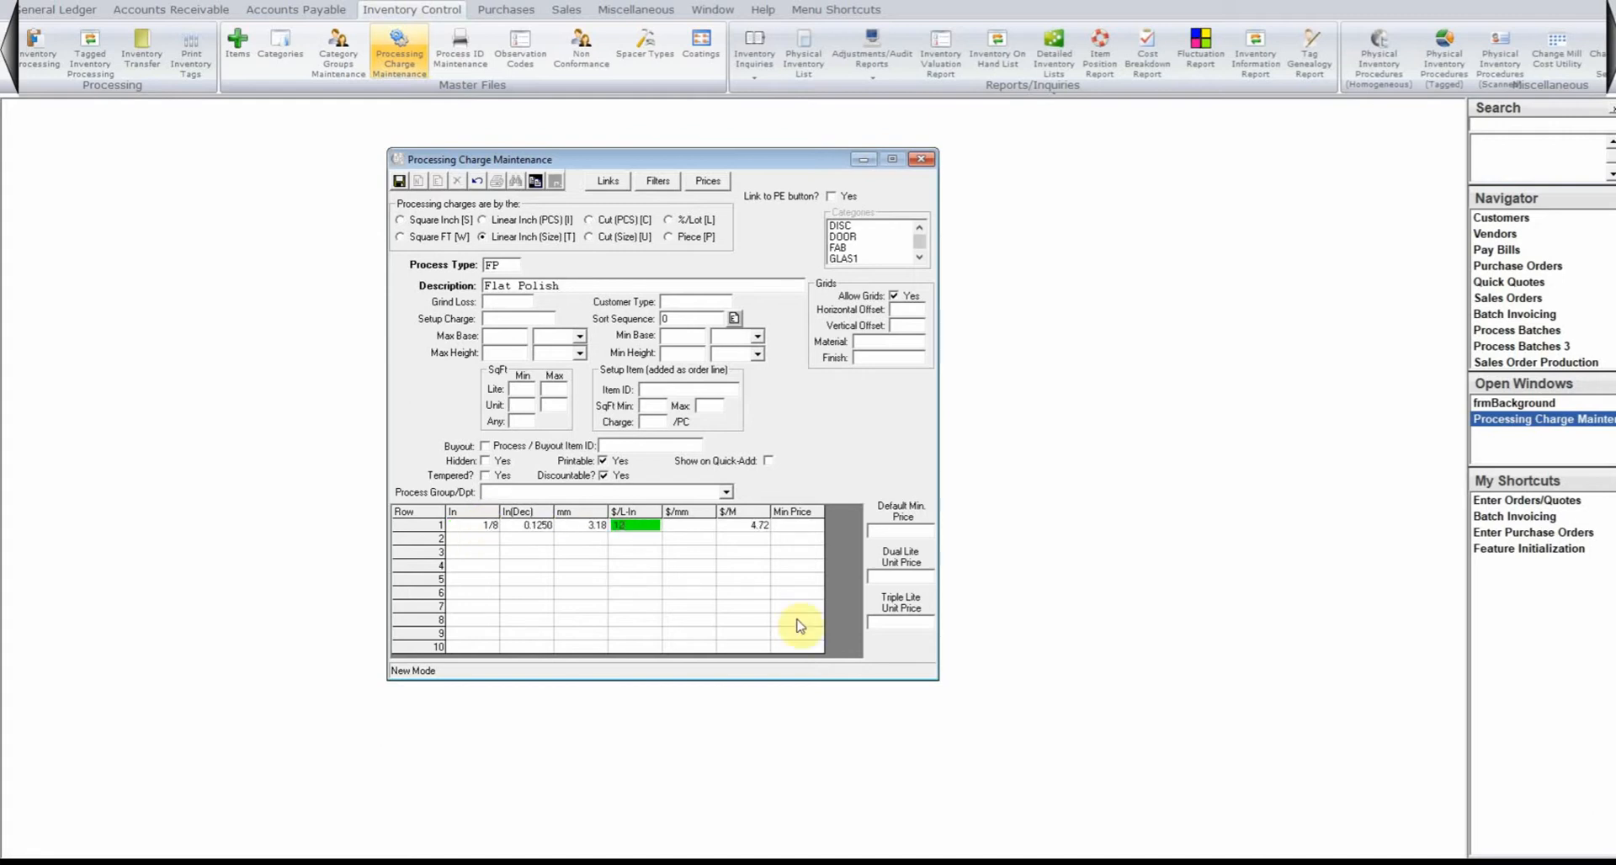
key(Down)
- Fill the second price row with a 3/16 inch thickness at 0.14 per linear inch
key(Left)
key(Left)
key(Left)
key(Up)
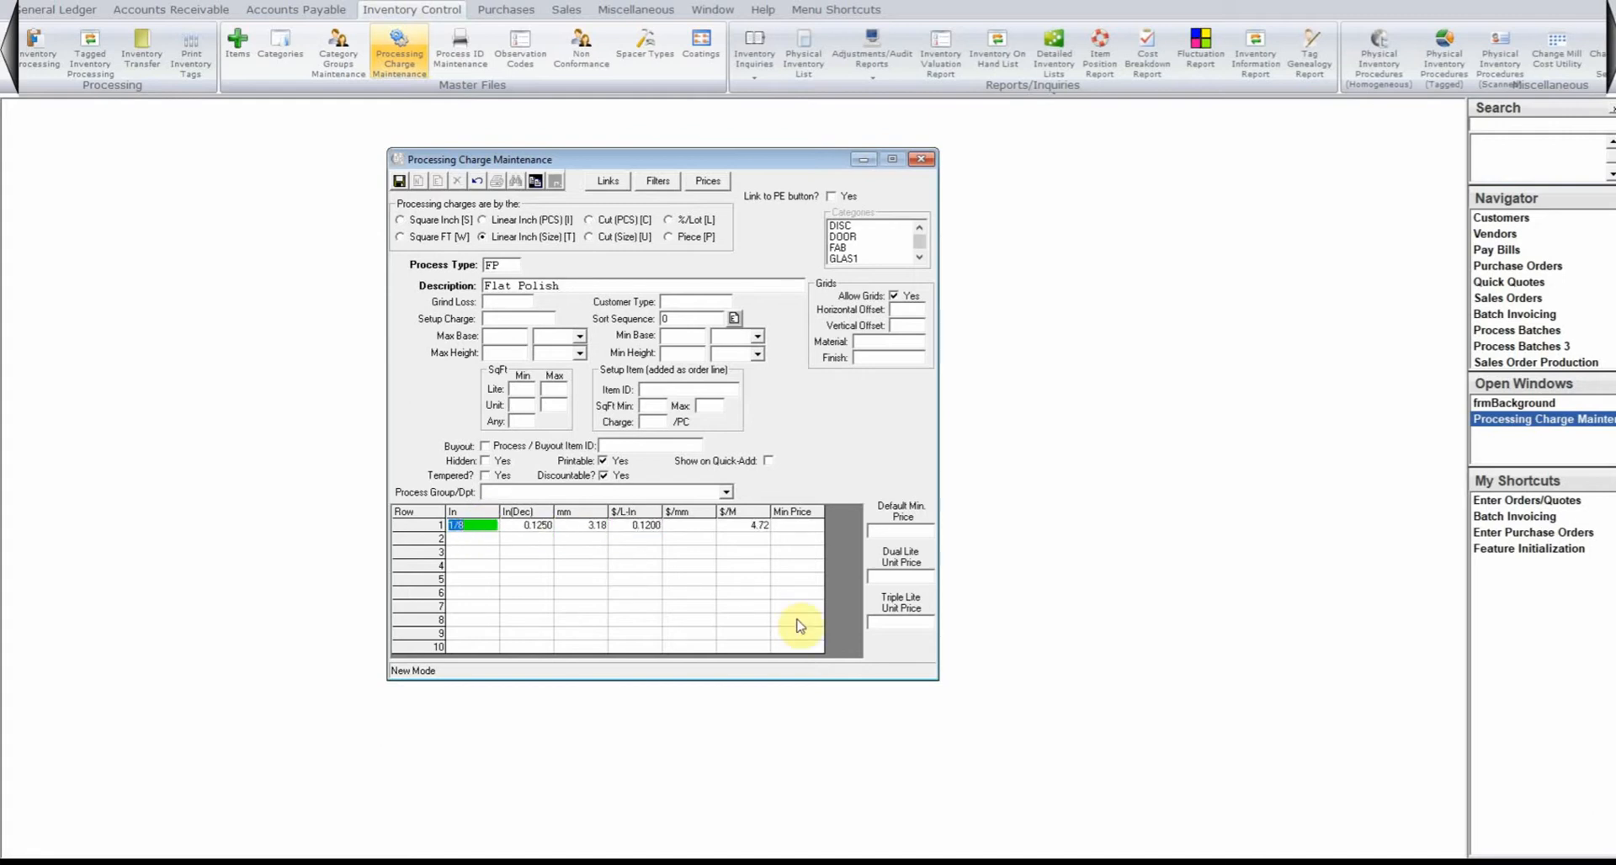
key(Down)
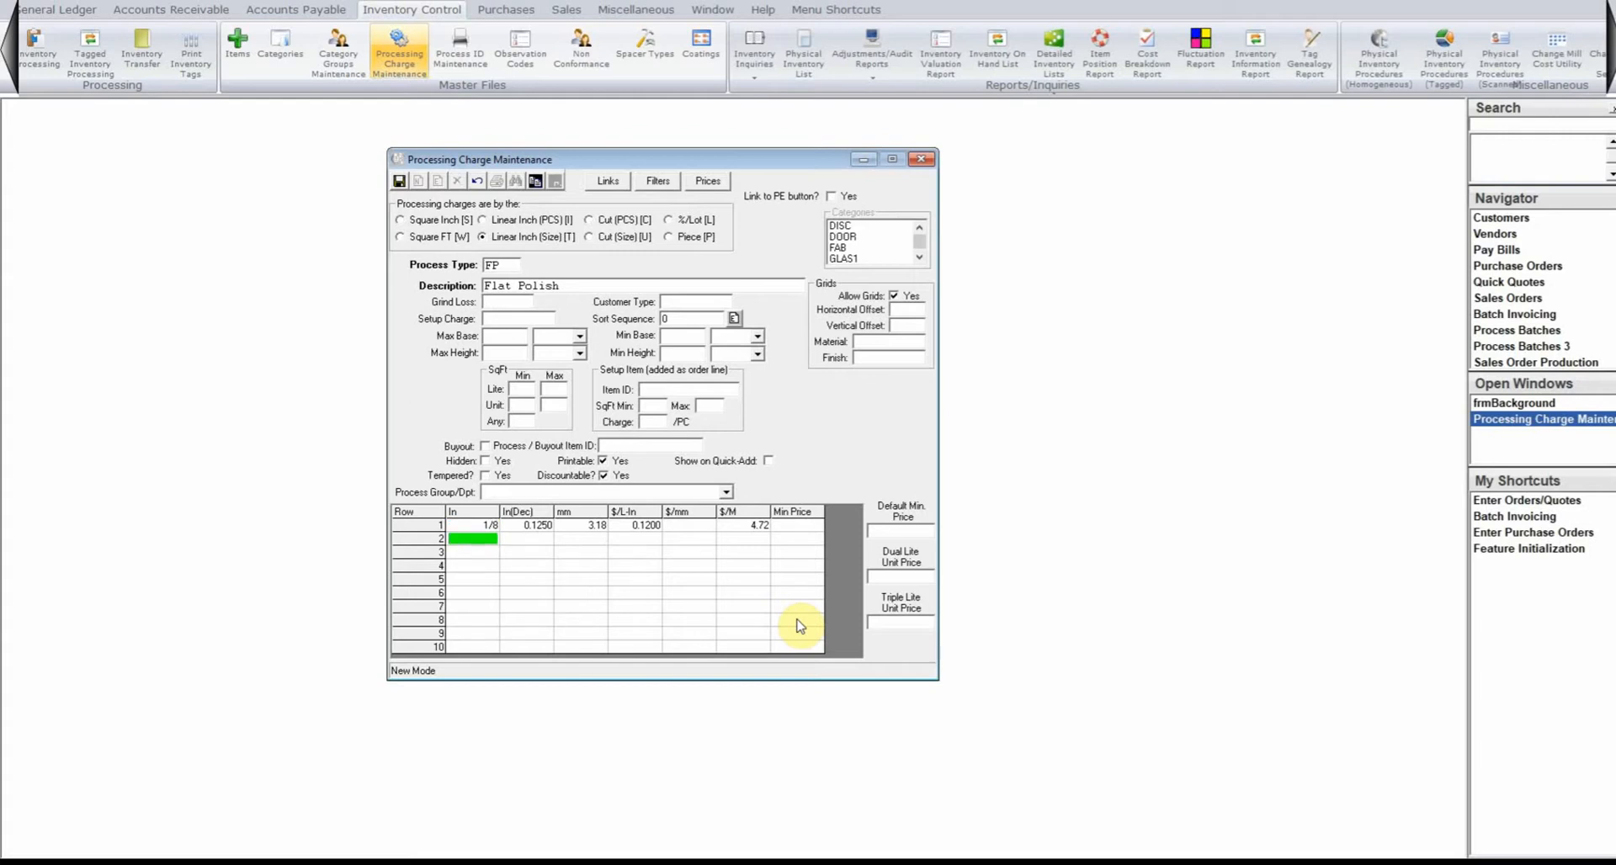
text(3/16)
key(Tab)
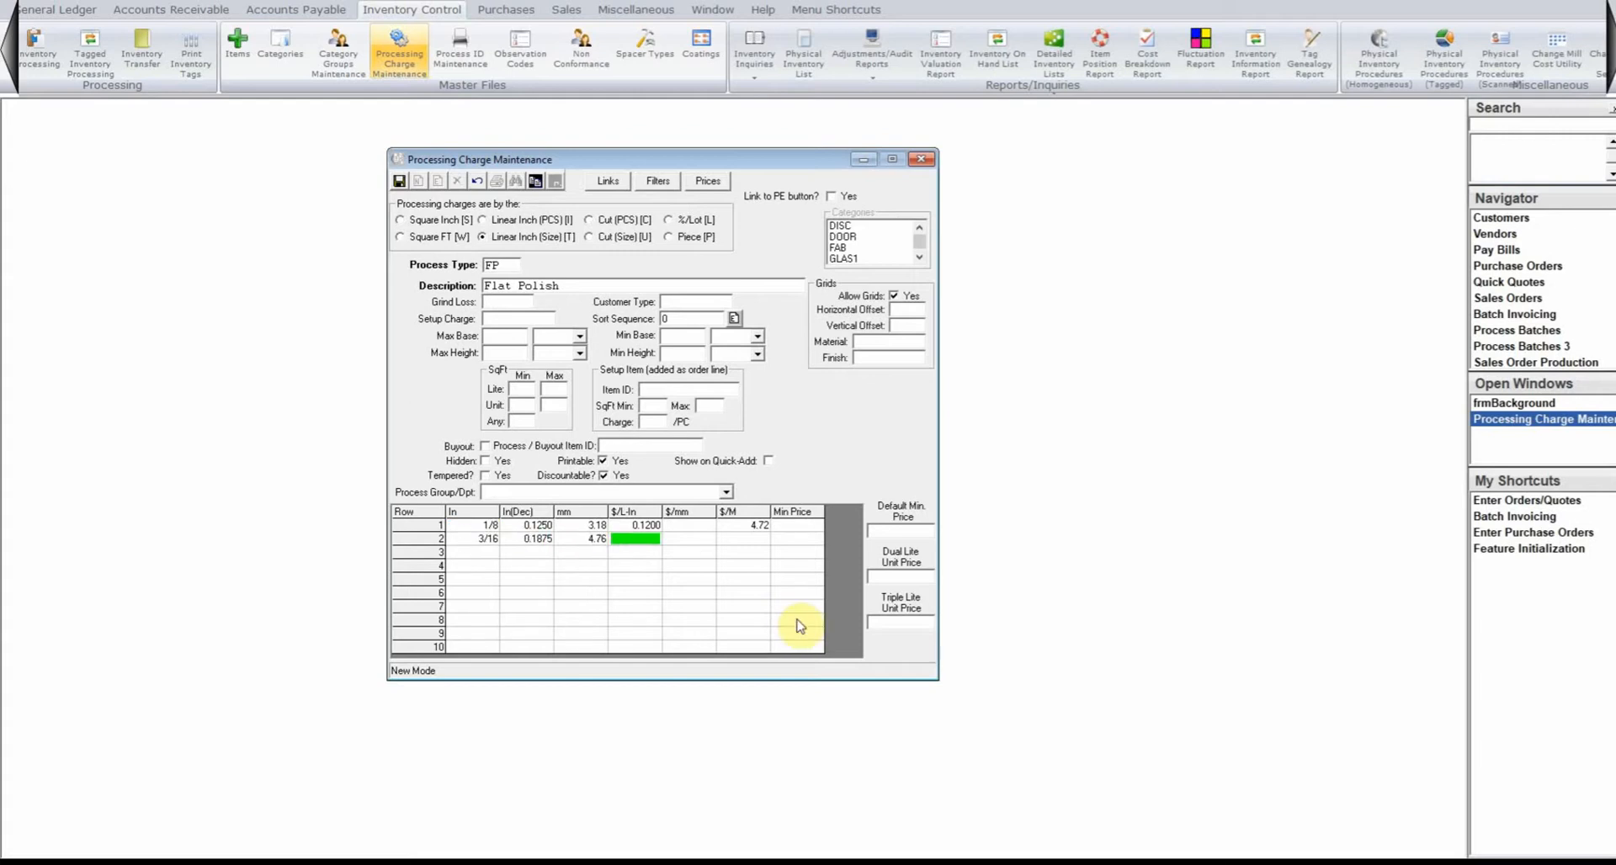
text(.14)
key(Return)
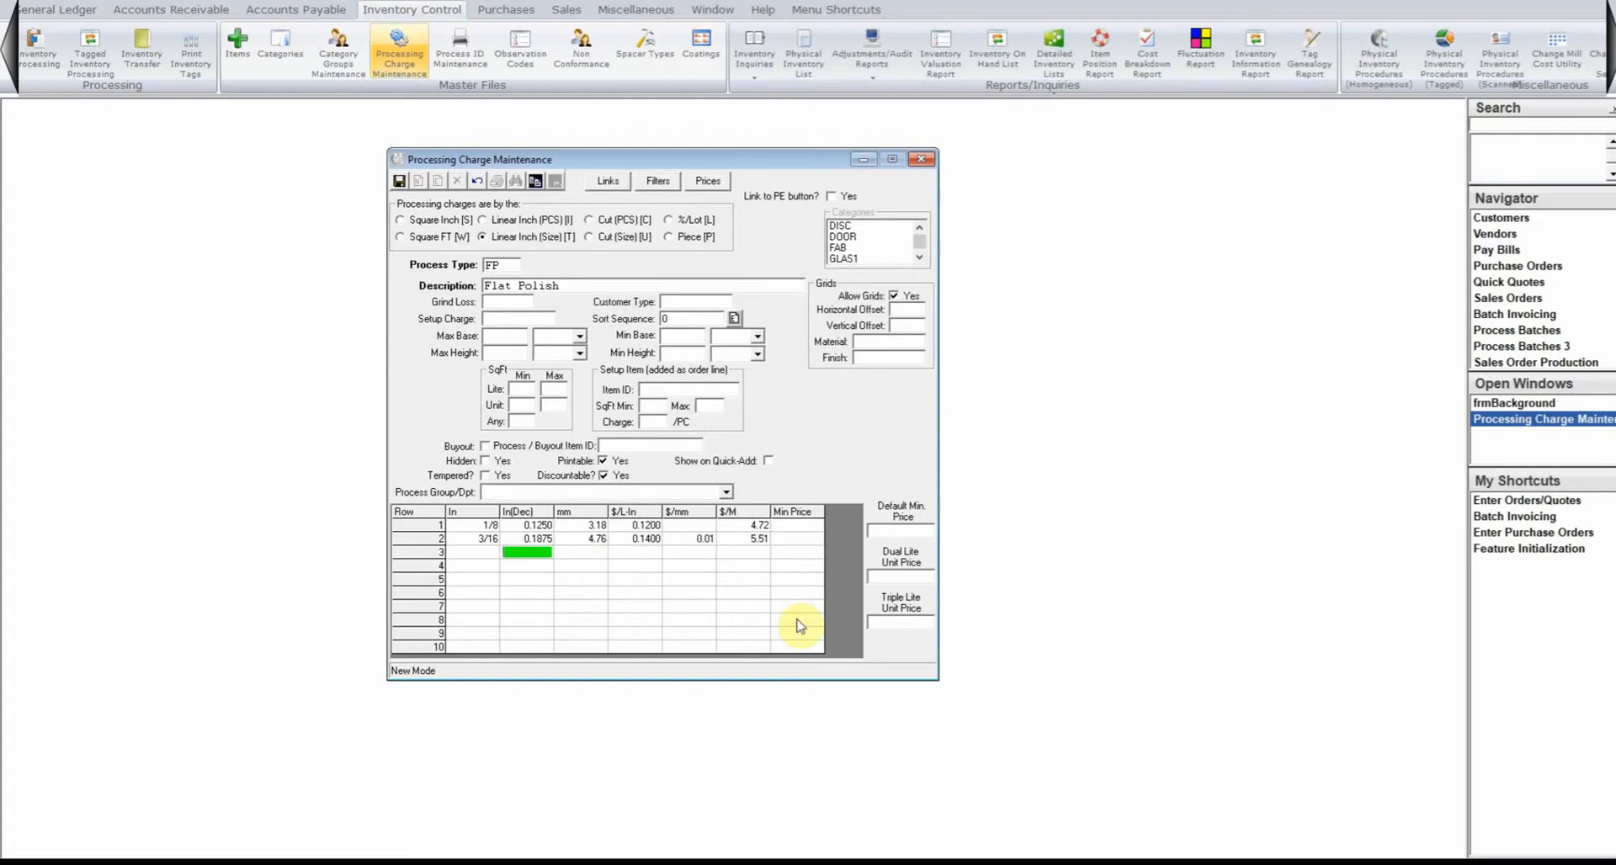
- Add price rows for 3/8 inch at 0.18 and 1/2 inch at 0.22 per linear inch
text(3/8)
key(Tab)
text(.18)
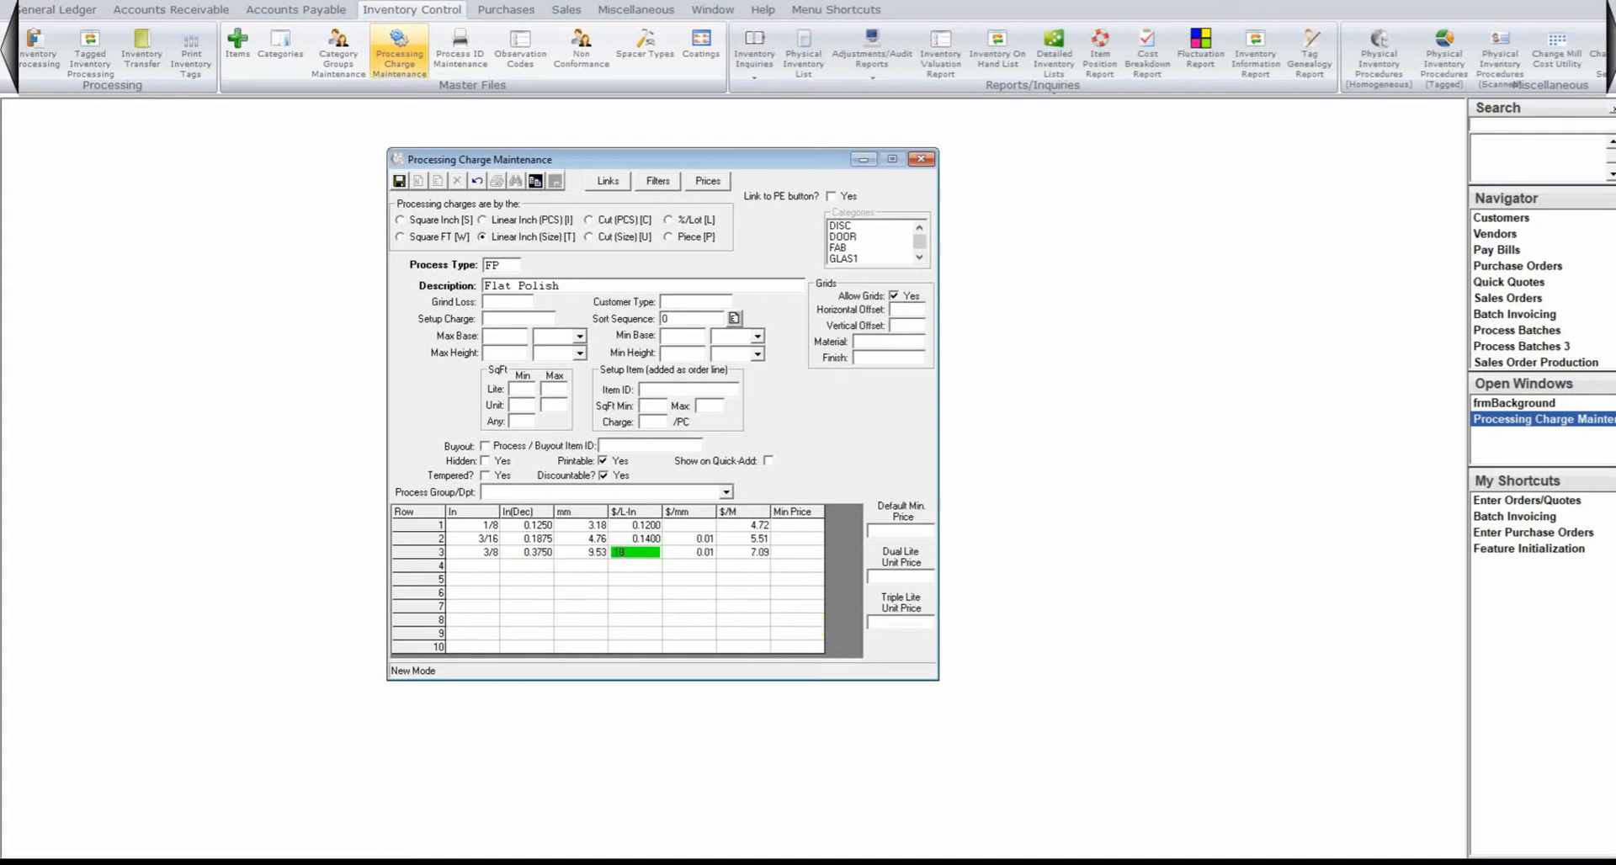
key(Return)
text(1/2)
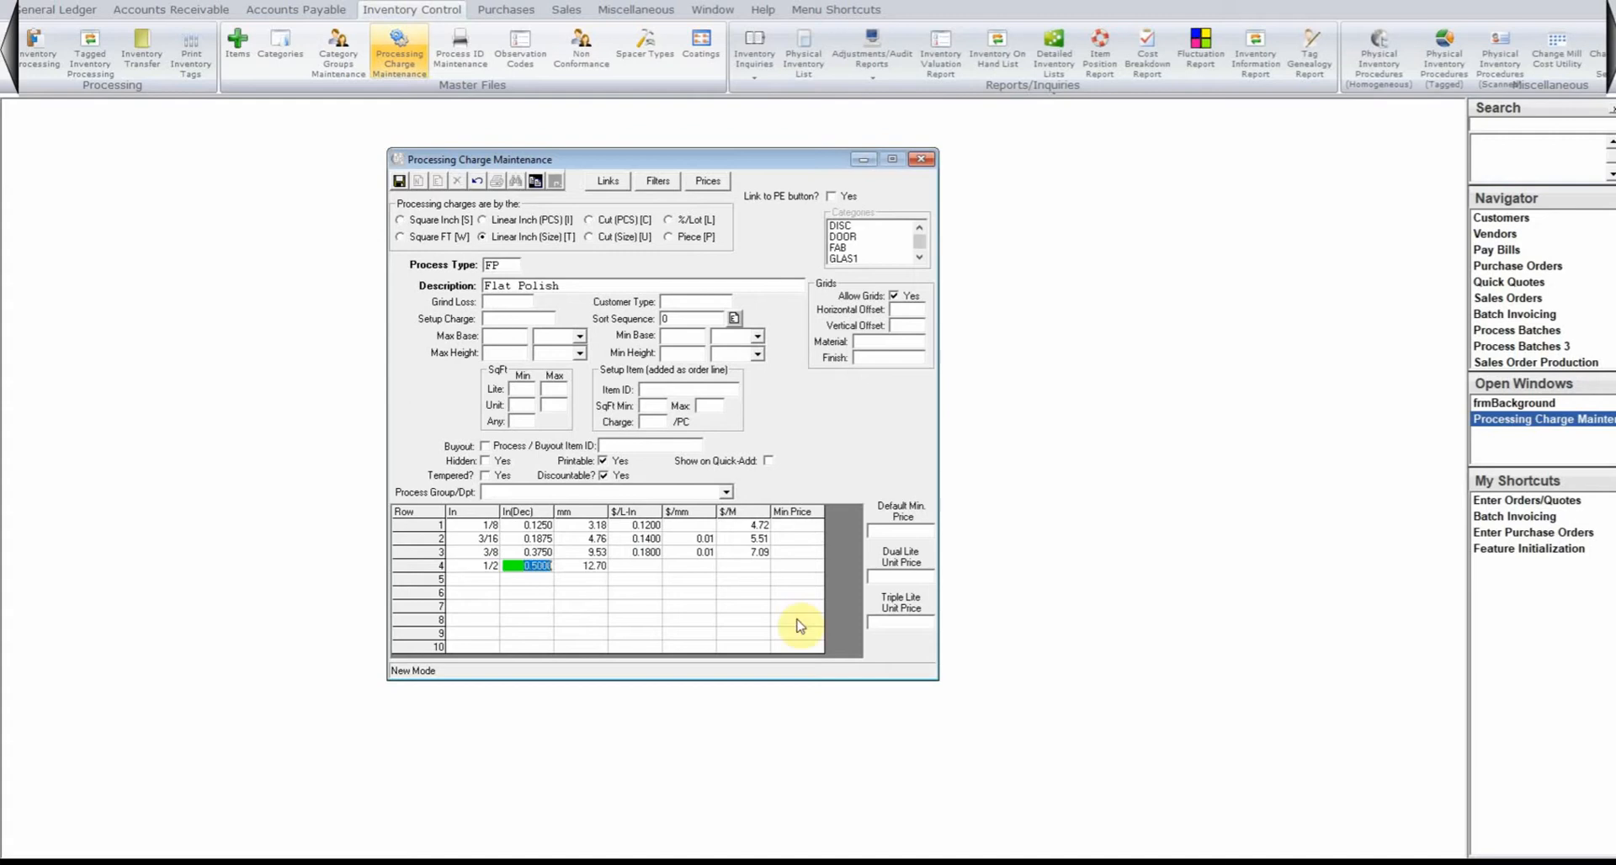
key(Tab)
text(.22)
- Review the four thickness rows and their per-linear-inch prices in the Flat Polish price grid
key(Up)
key(Up)
key(Up)
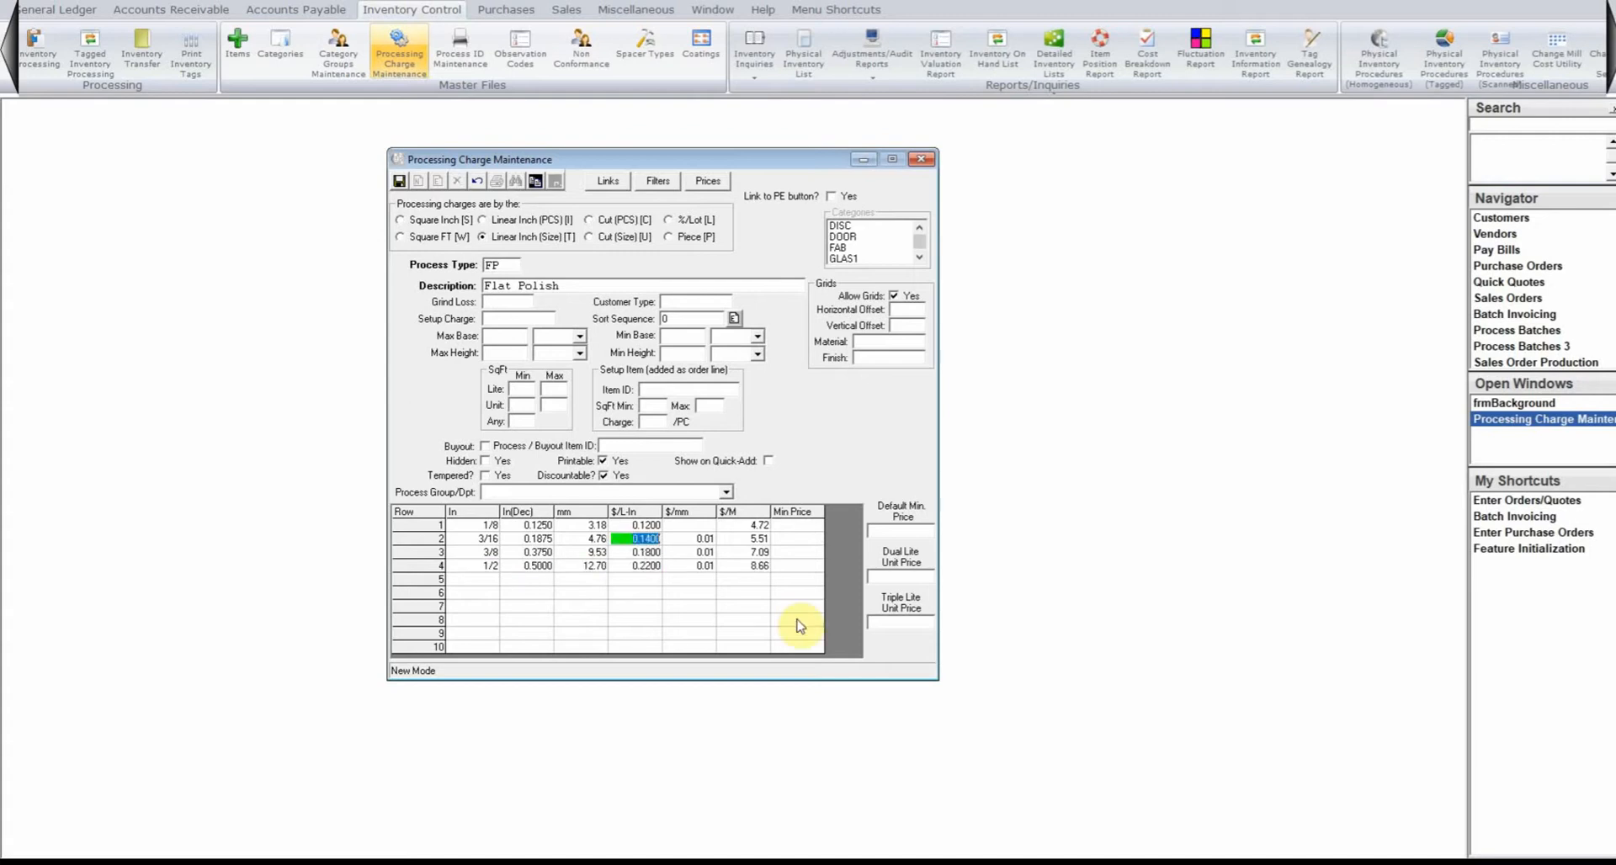
key(Left)
key(Left)
key(Down)
key(Down)
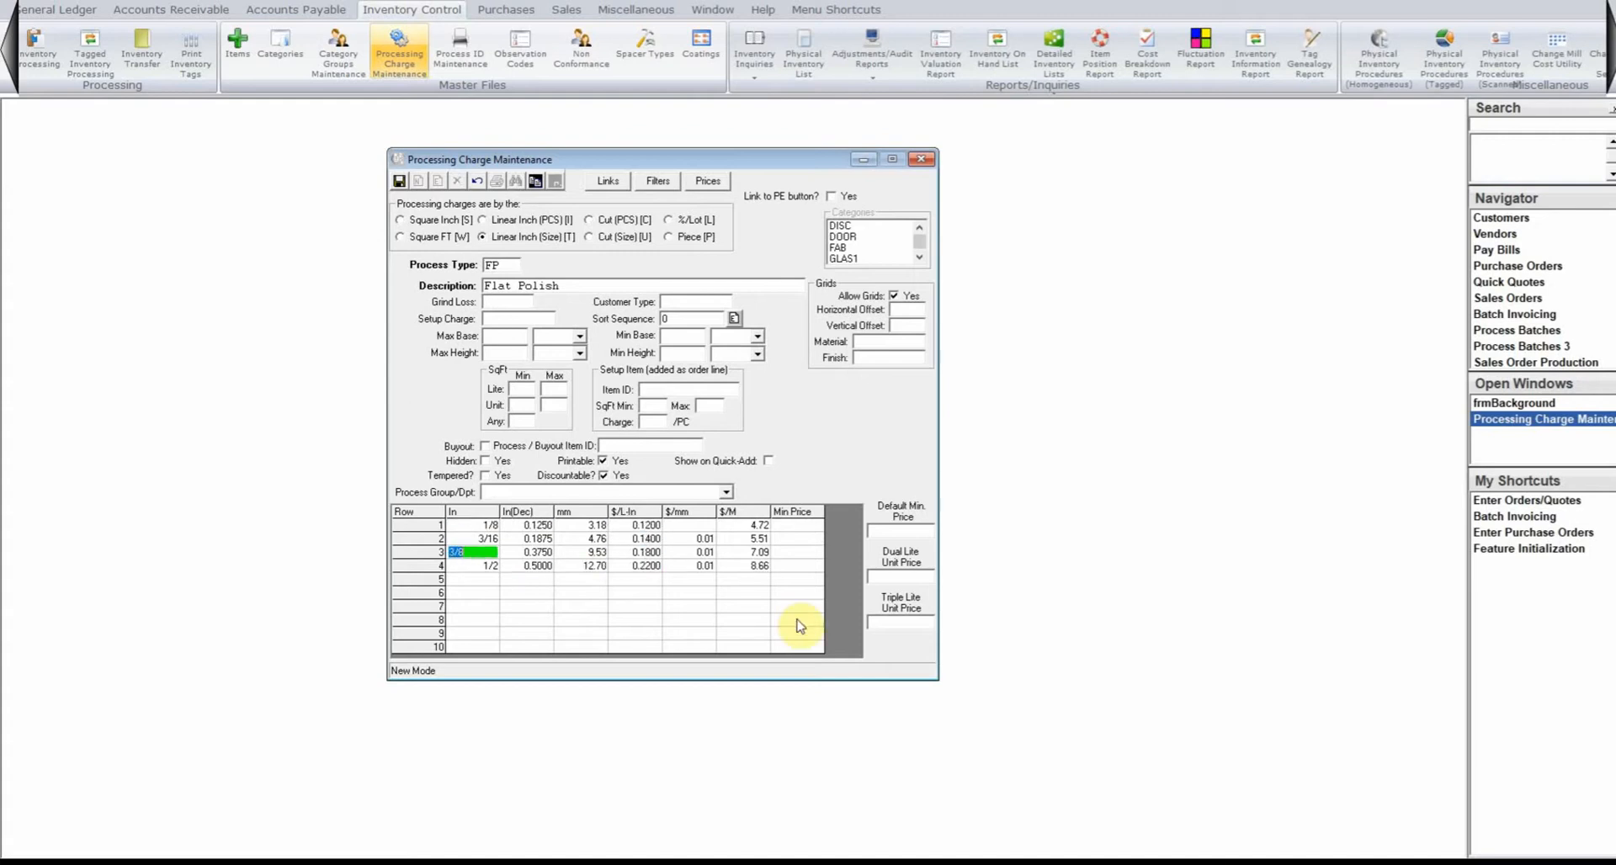
key(Up)
key(Up)
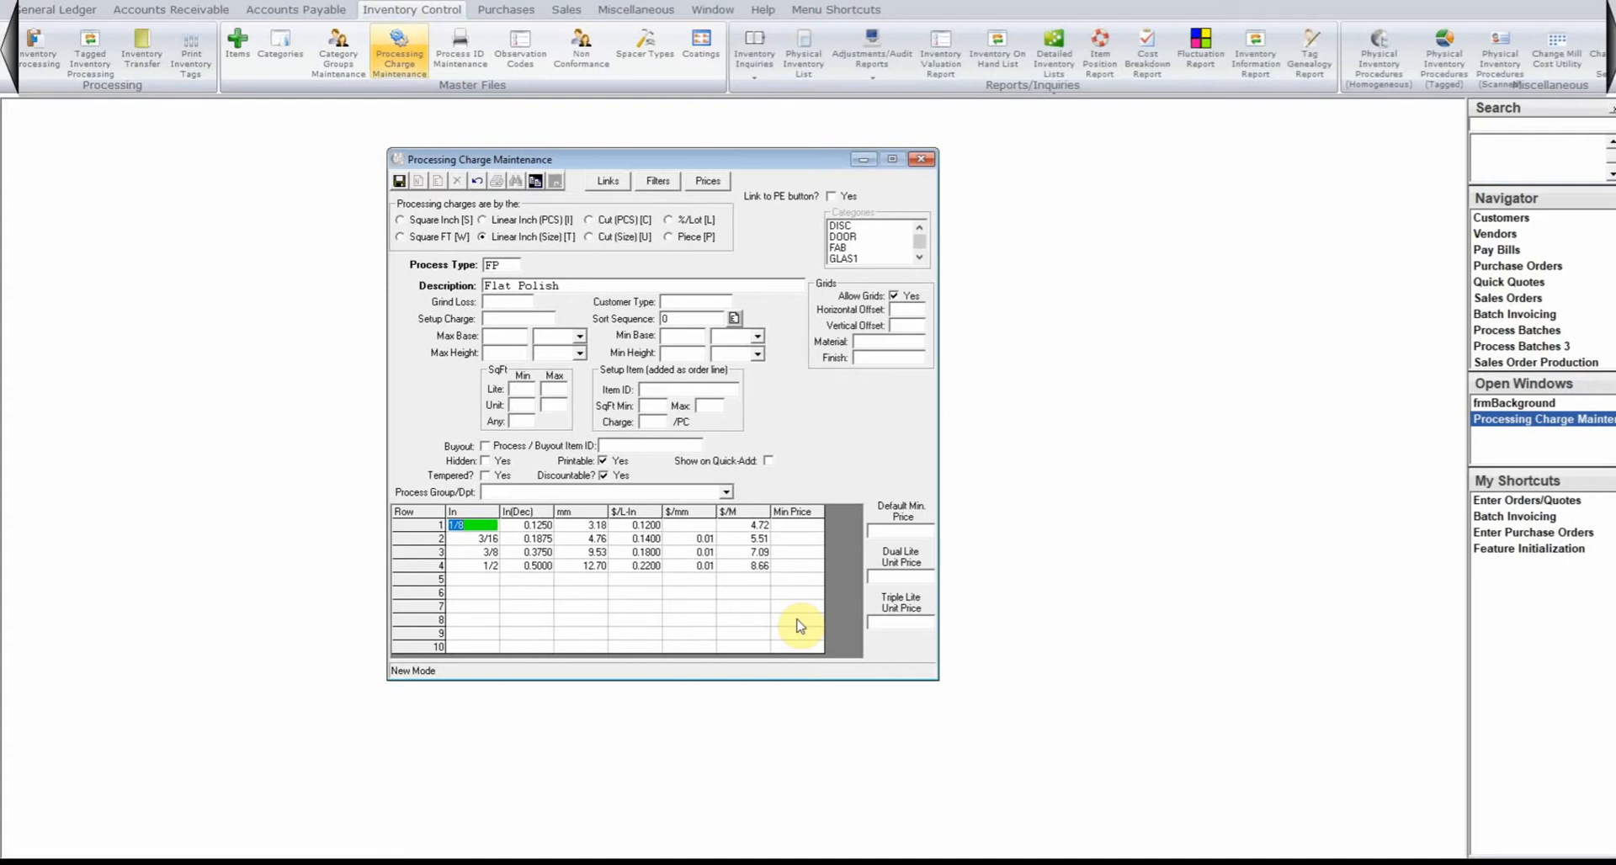
key(Down)
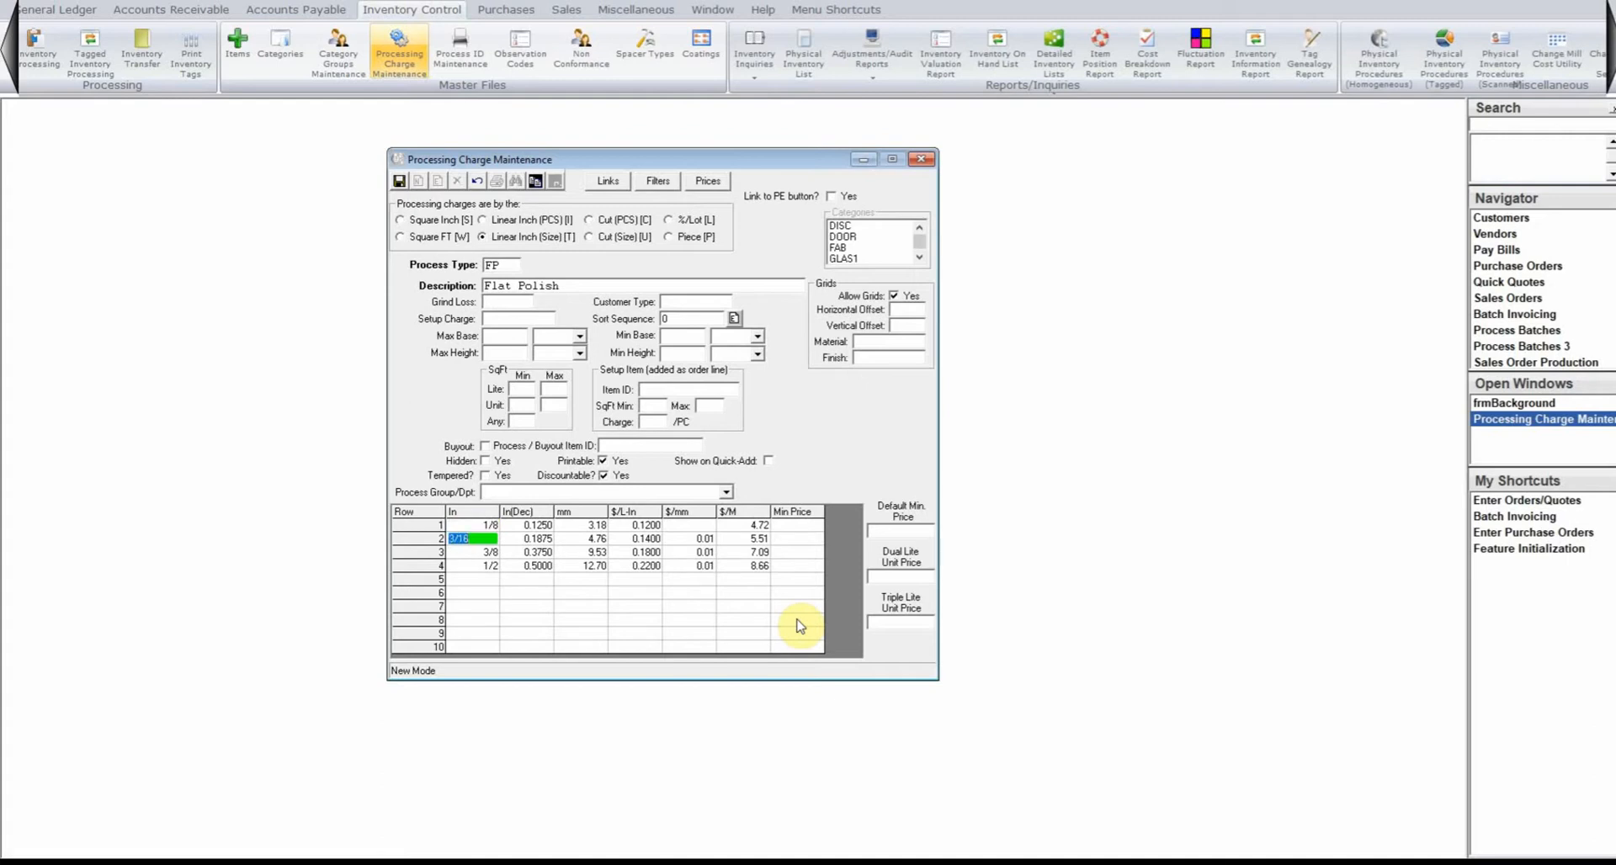
key(Up)
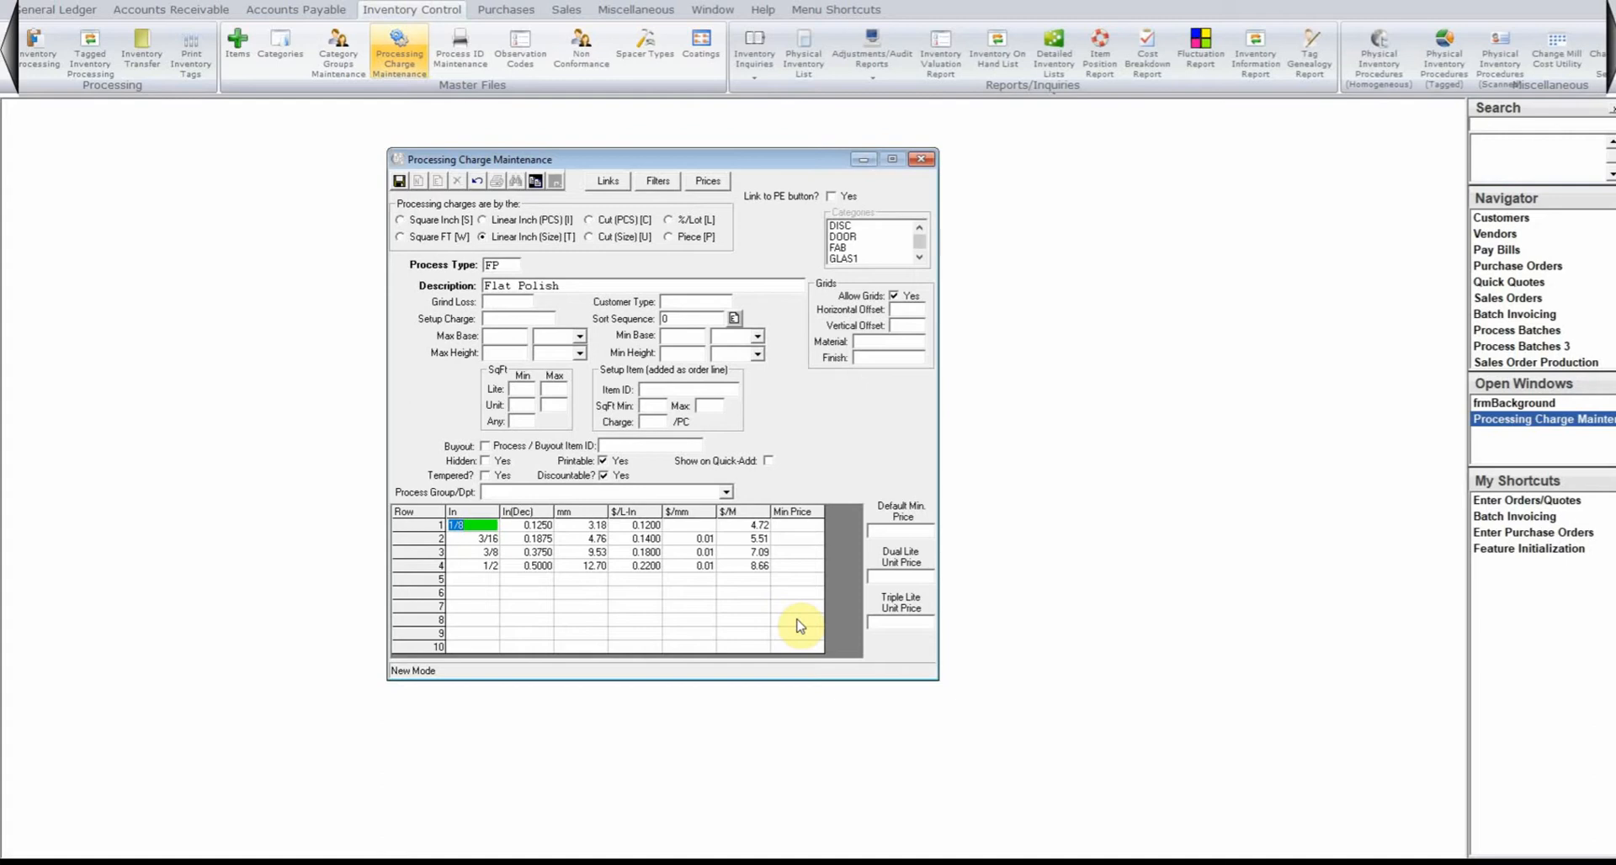
key(Down)
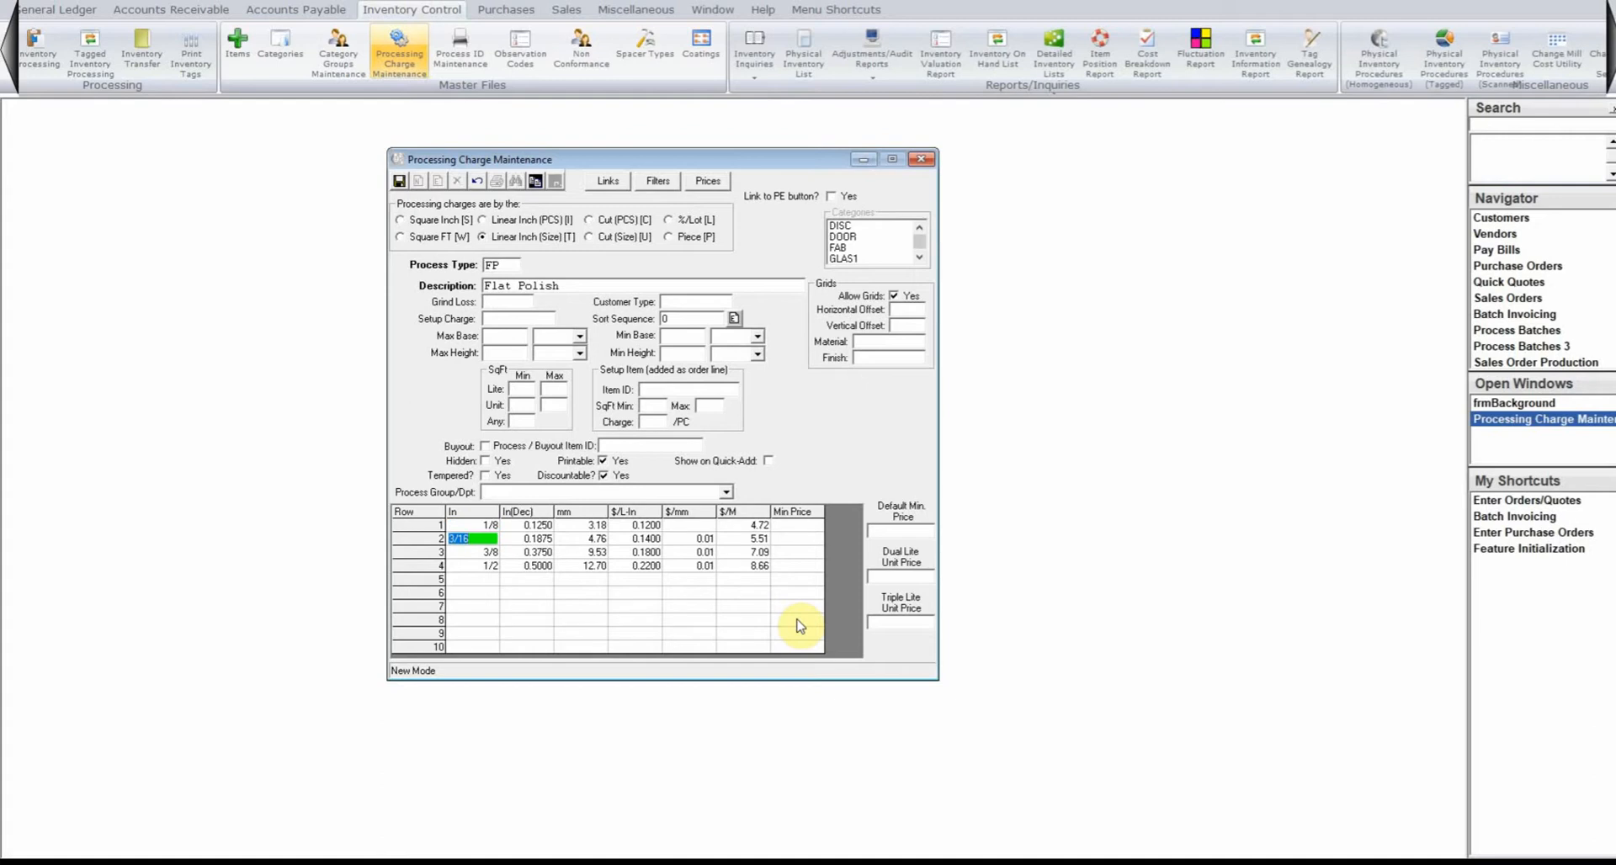
key(Down)
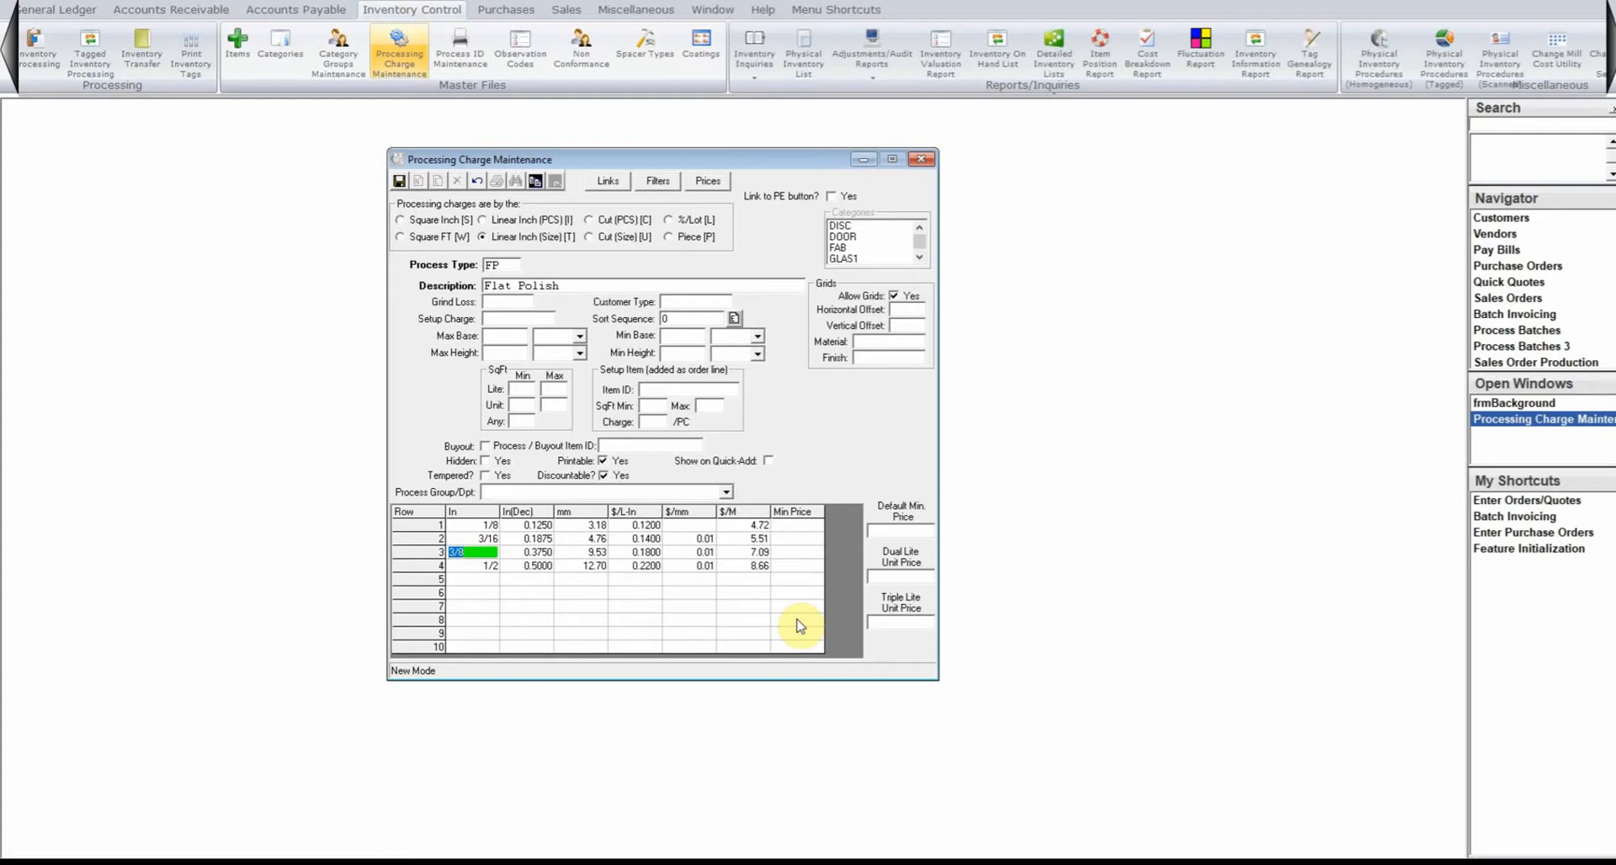
key(Down)
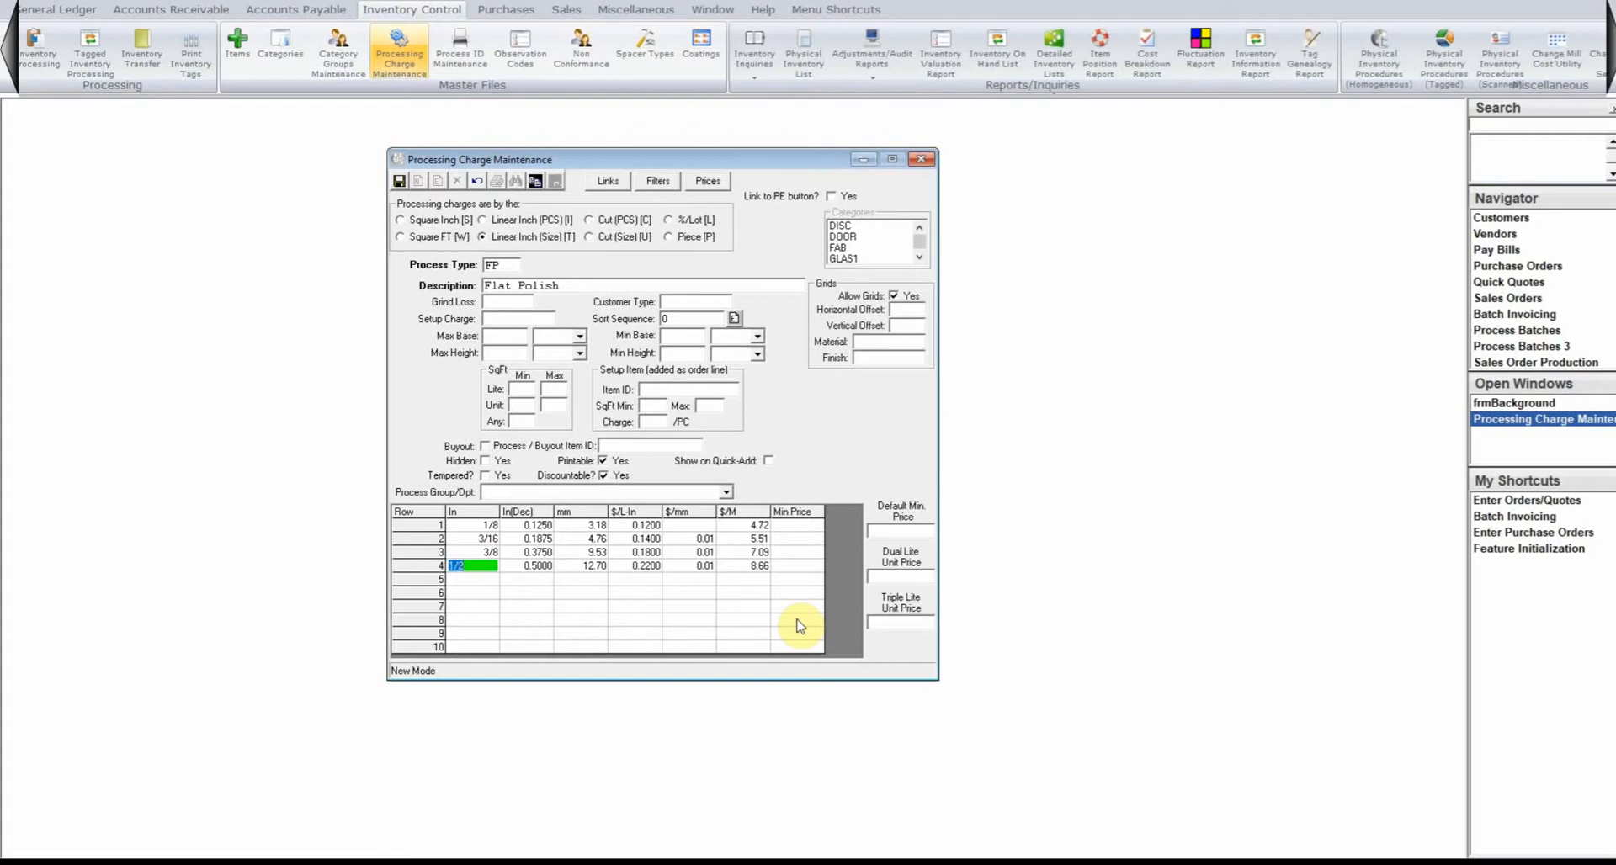
key(Tab)
key(Tab)
key(Tab)
key(Tab)
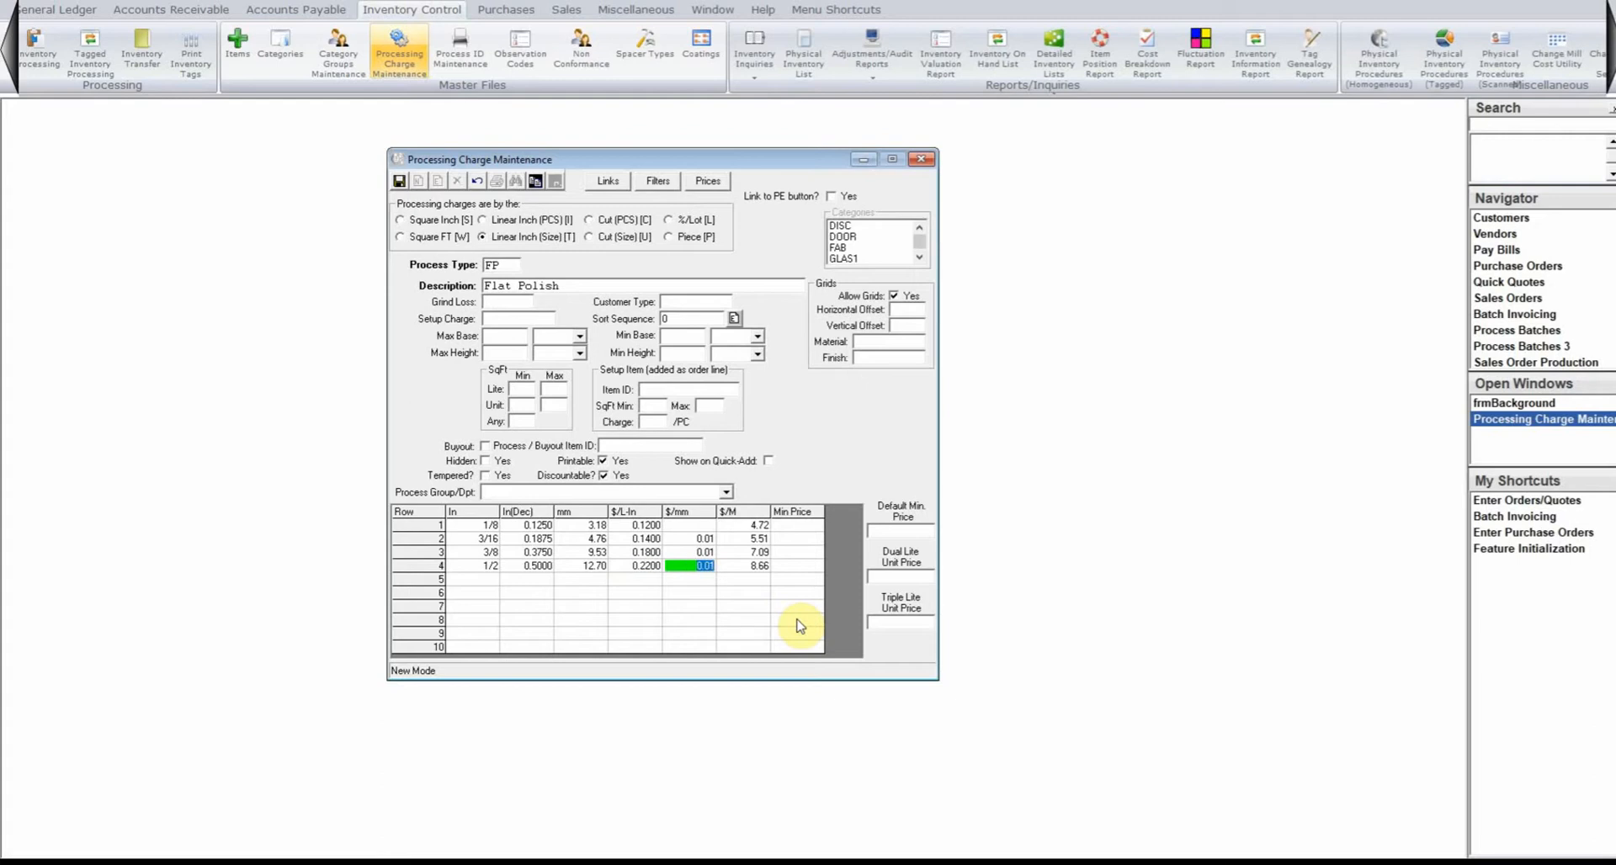
key(shift+Tab)
key(Up)
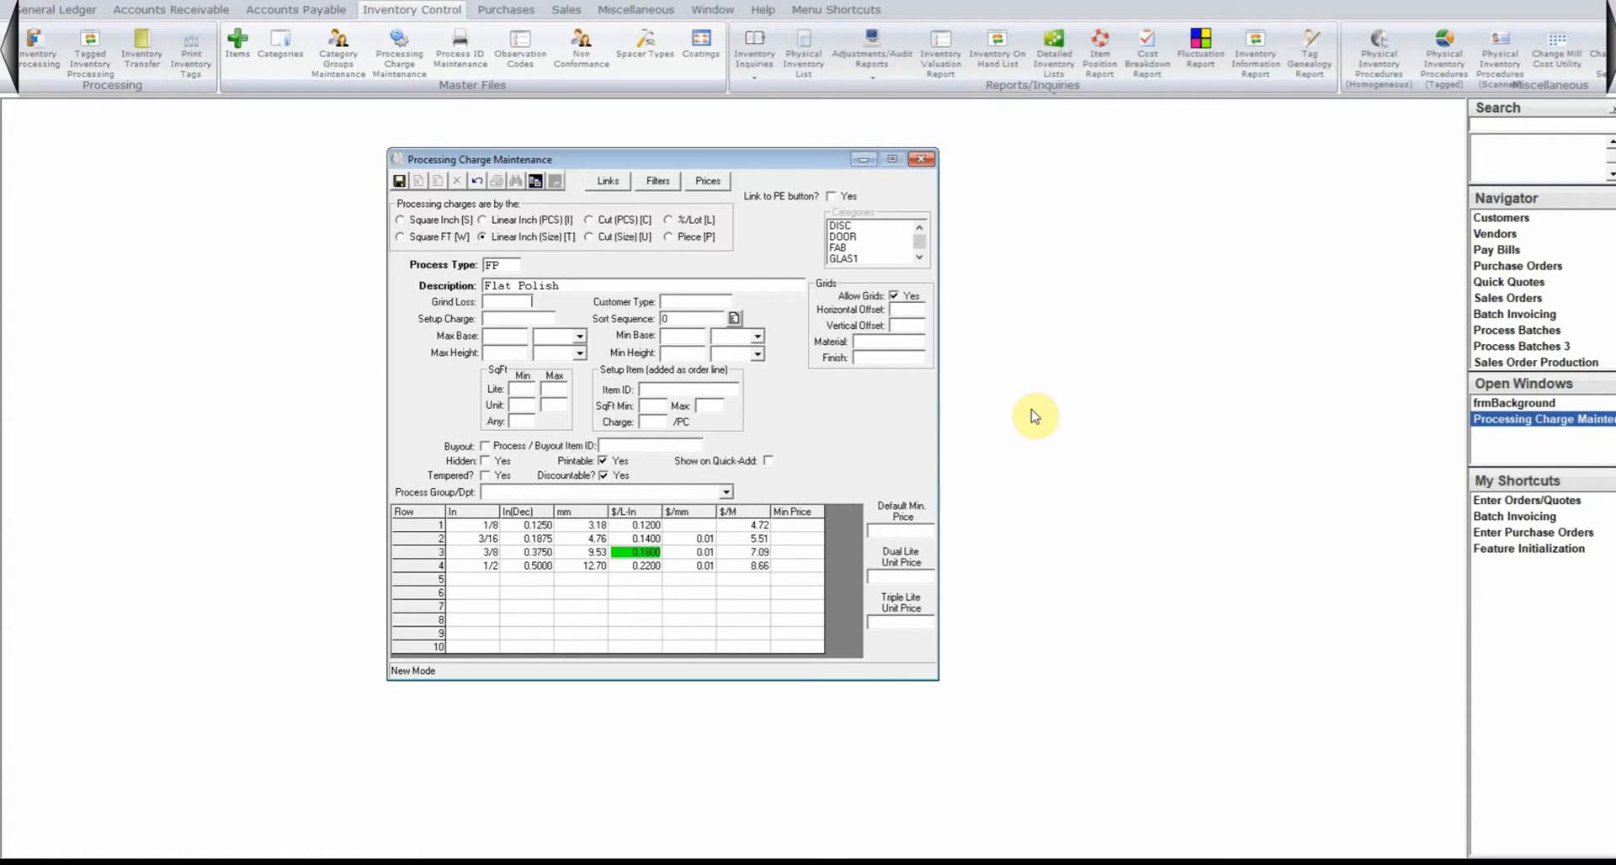
- Set the grind loss of the Flat Polish charge to 0.0625
text(0.0625)
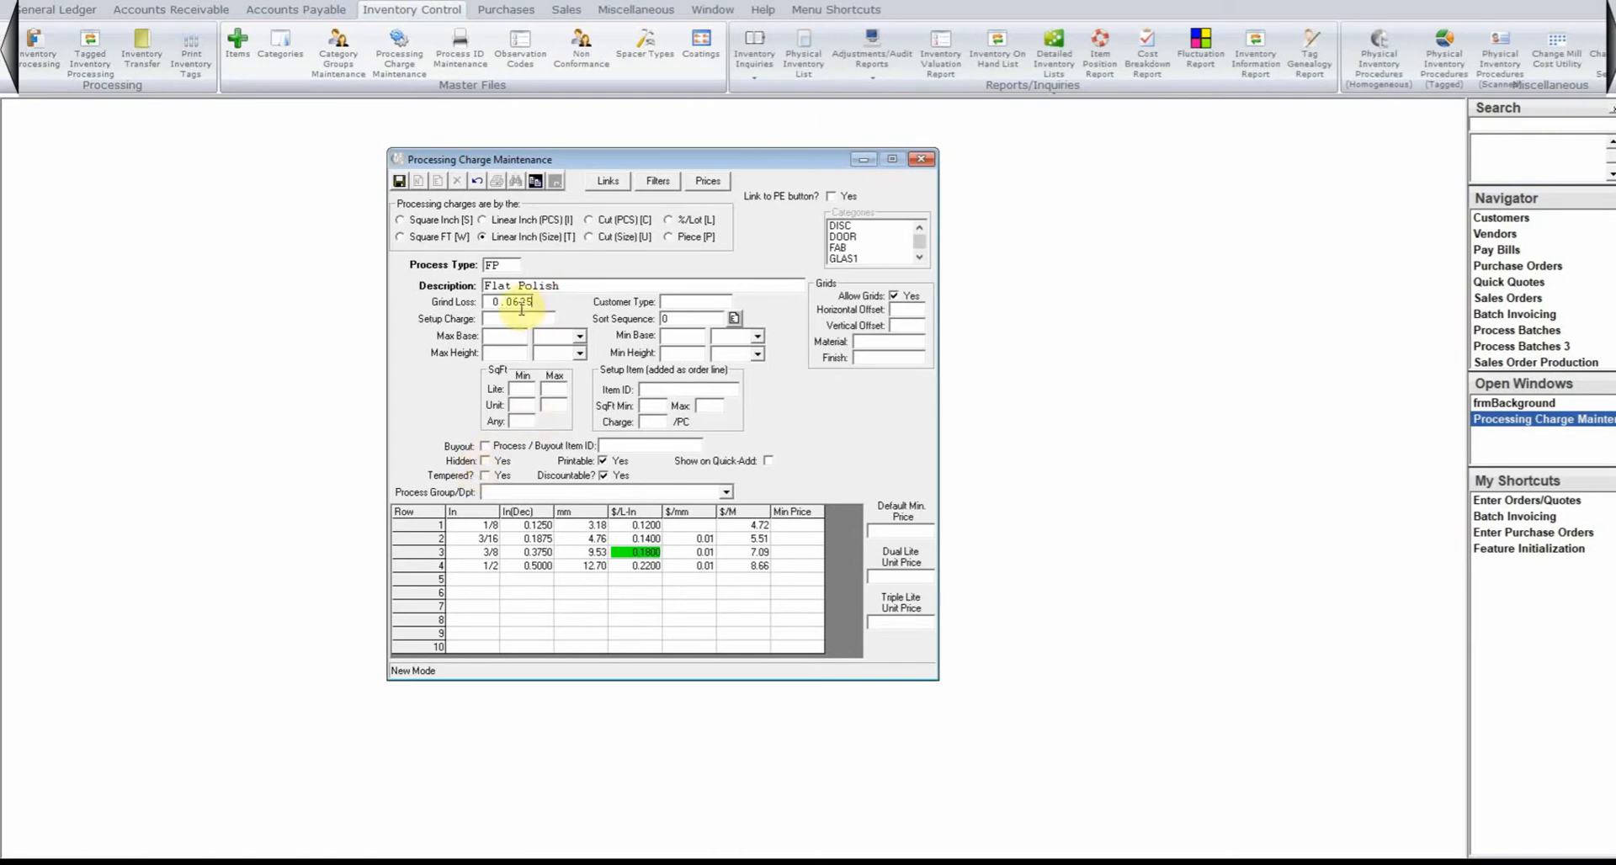
drag(488, 300, 533, 301)
- Try a setup charge of 5 on the Flat Polish record and clear it again
click(516, 320)
text(5)
click(645, 524)
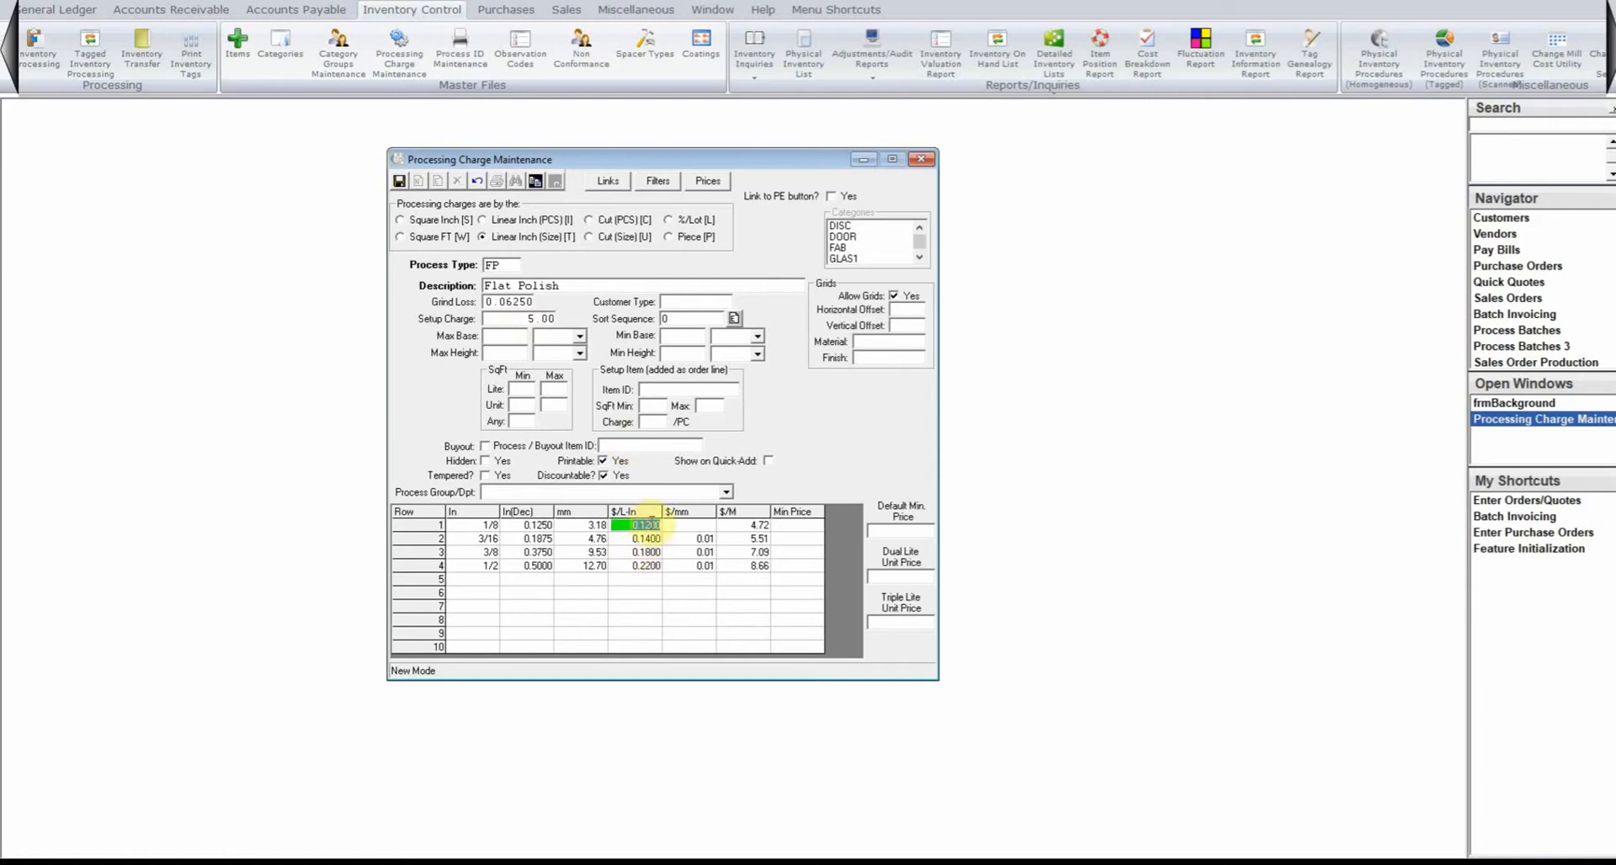
click(648, 551)
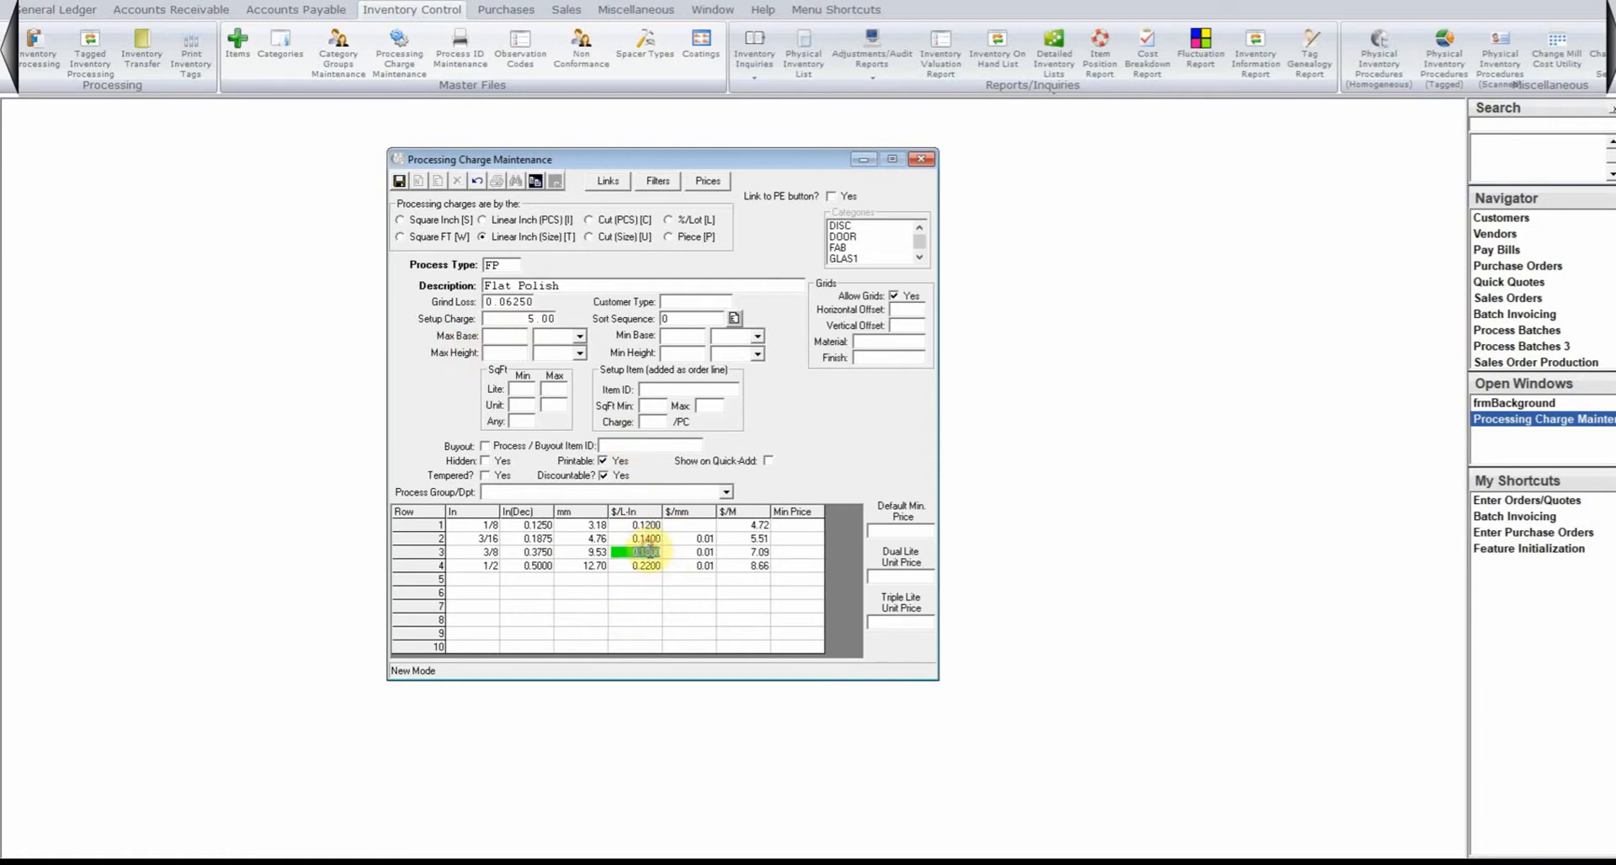
double_click(521, 319)
key(Delete)
- Set the minimum price of the 1/8 inch row to 5
click(787, 526)
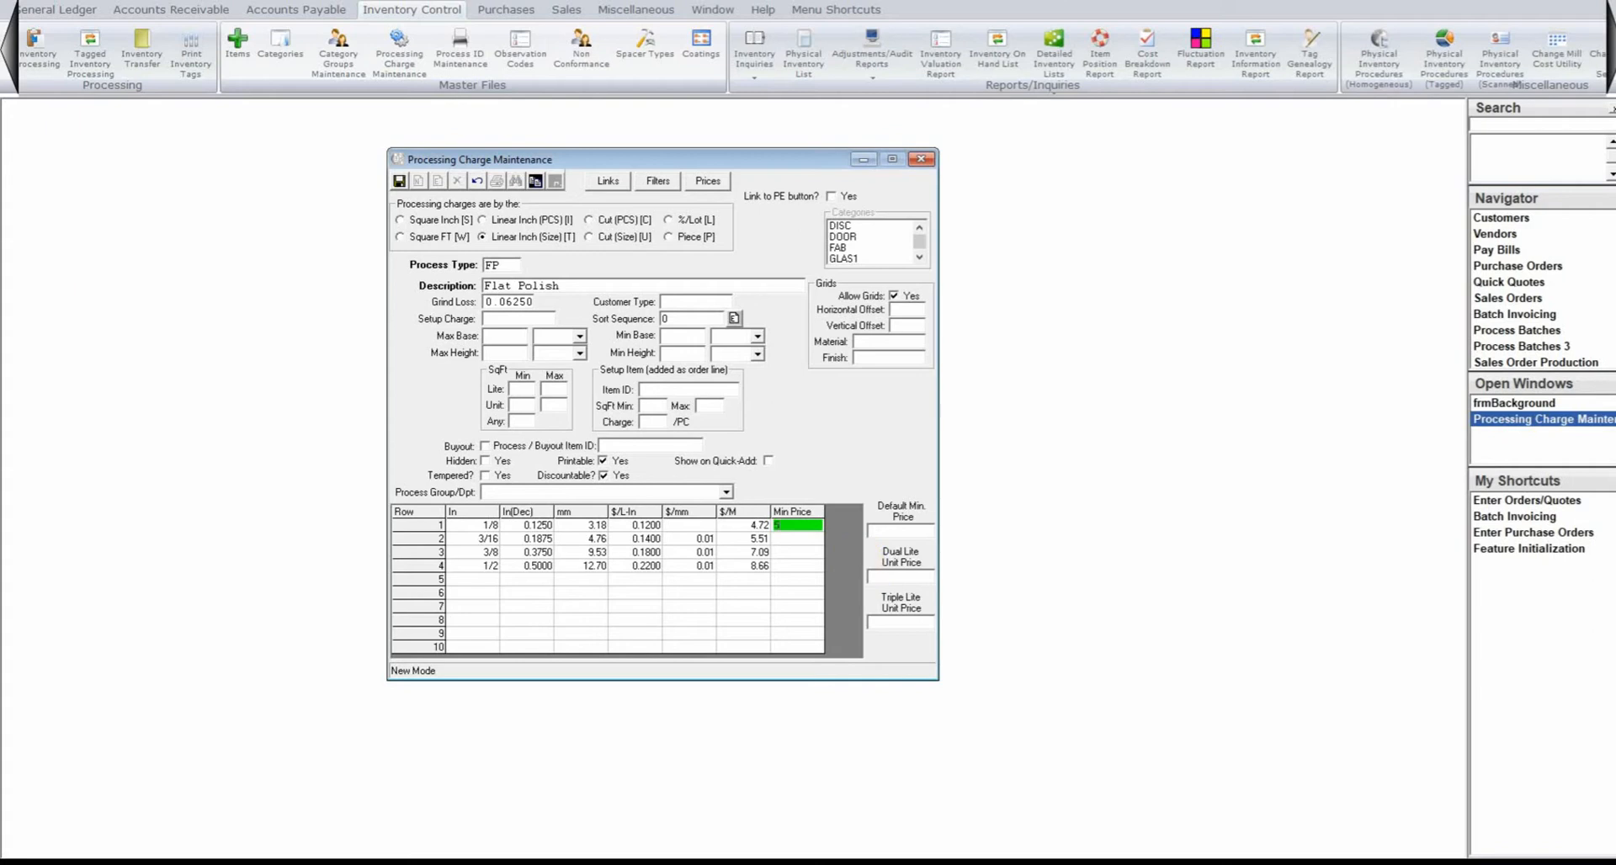
text(5)
key(Return)
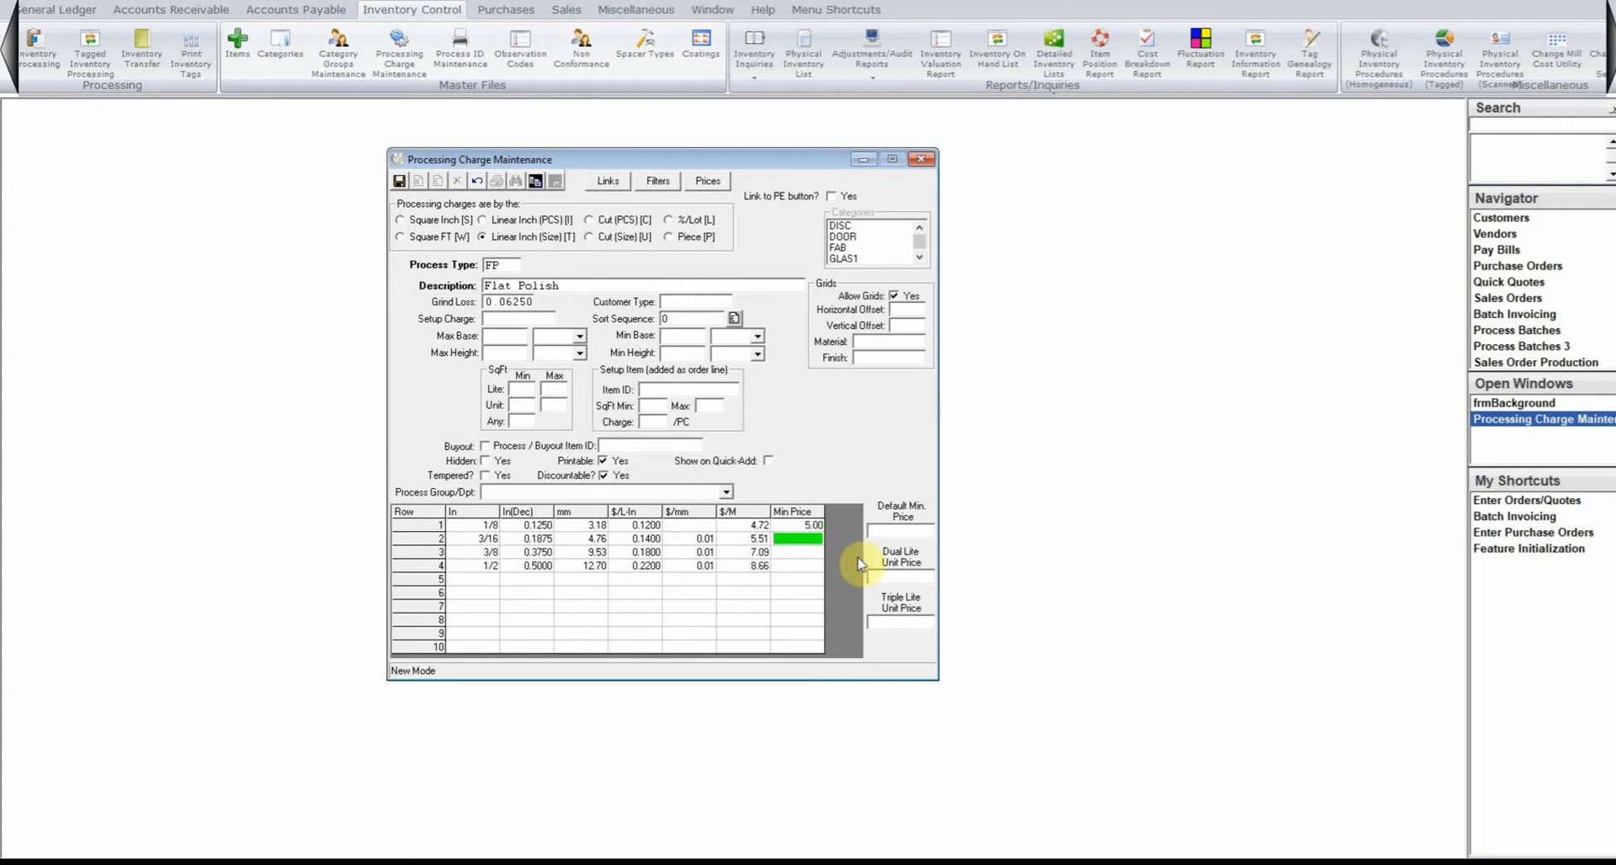
- Set the minimum price of the 3/16 and 3/8 inch rows to 5 and the 1/2 inch row to 7
text(5)
key(Return)
text(5)
key(Return)
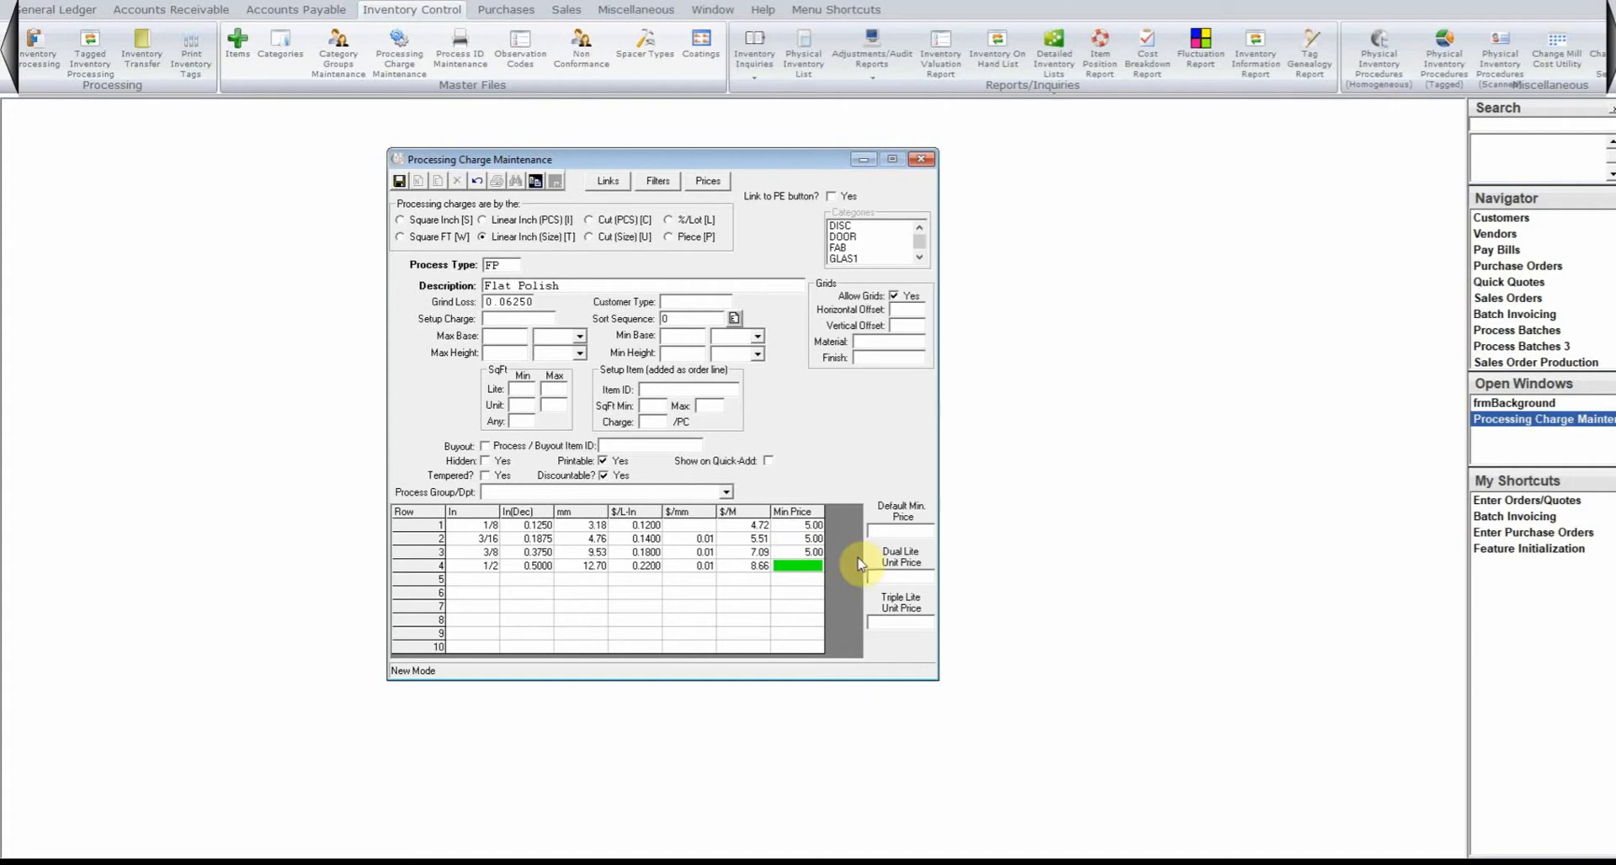
text(7)
key(Return)
- Clear the minimum prices from all four thickness rows of the Flat Polish charge
key(Up)
key(Up)
key(Up)
key(Up)
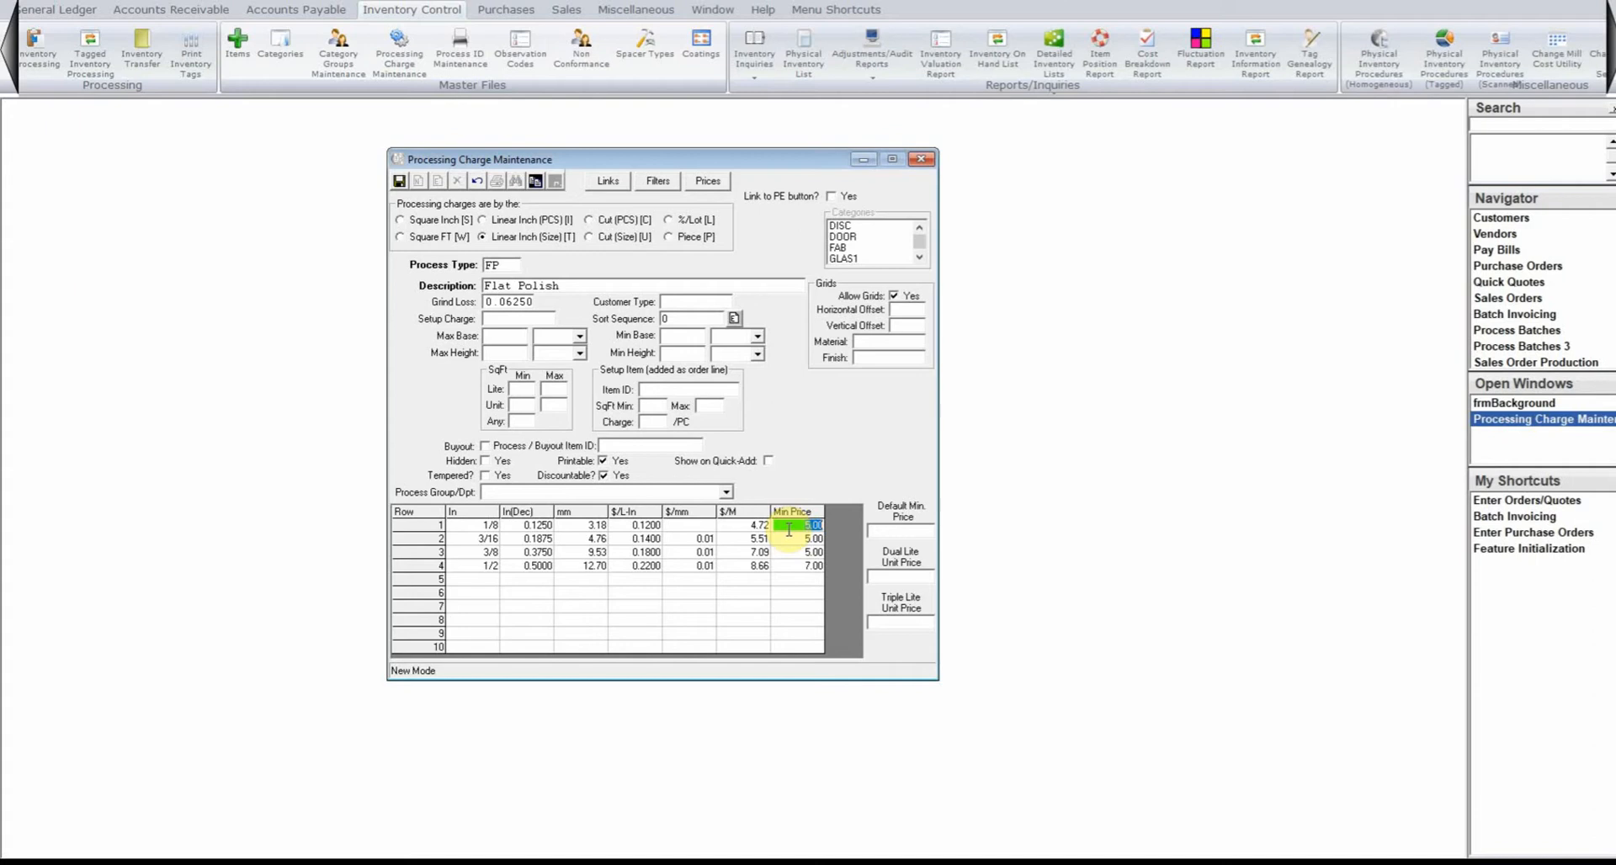
key(Delete)
key(Down)
key(Delete)
key(Down)
key(Delete)
key(Down)
key(Delete)
key(Down)
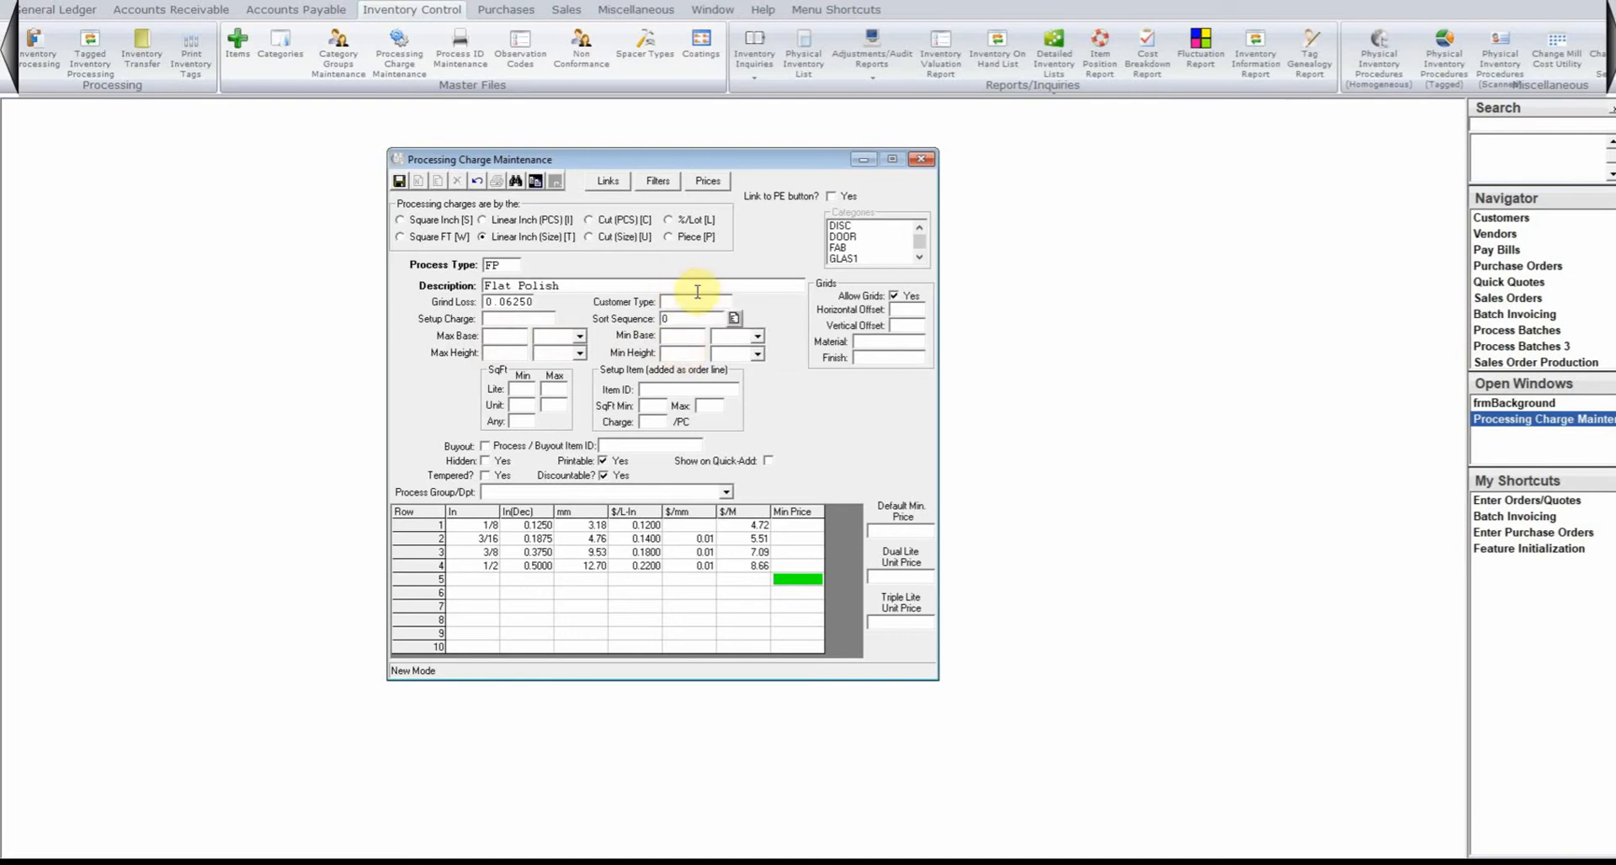
- Try a customer type entry and the Buyout and Hidden options on the Flat Polish record, reverting each one
text(A)
key(BackSpace)
click(485, 446)
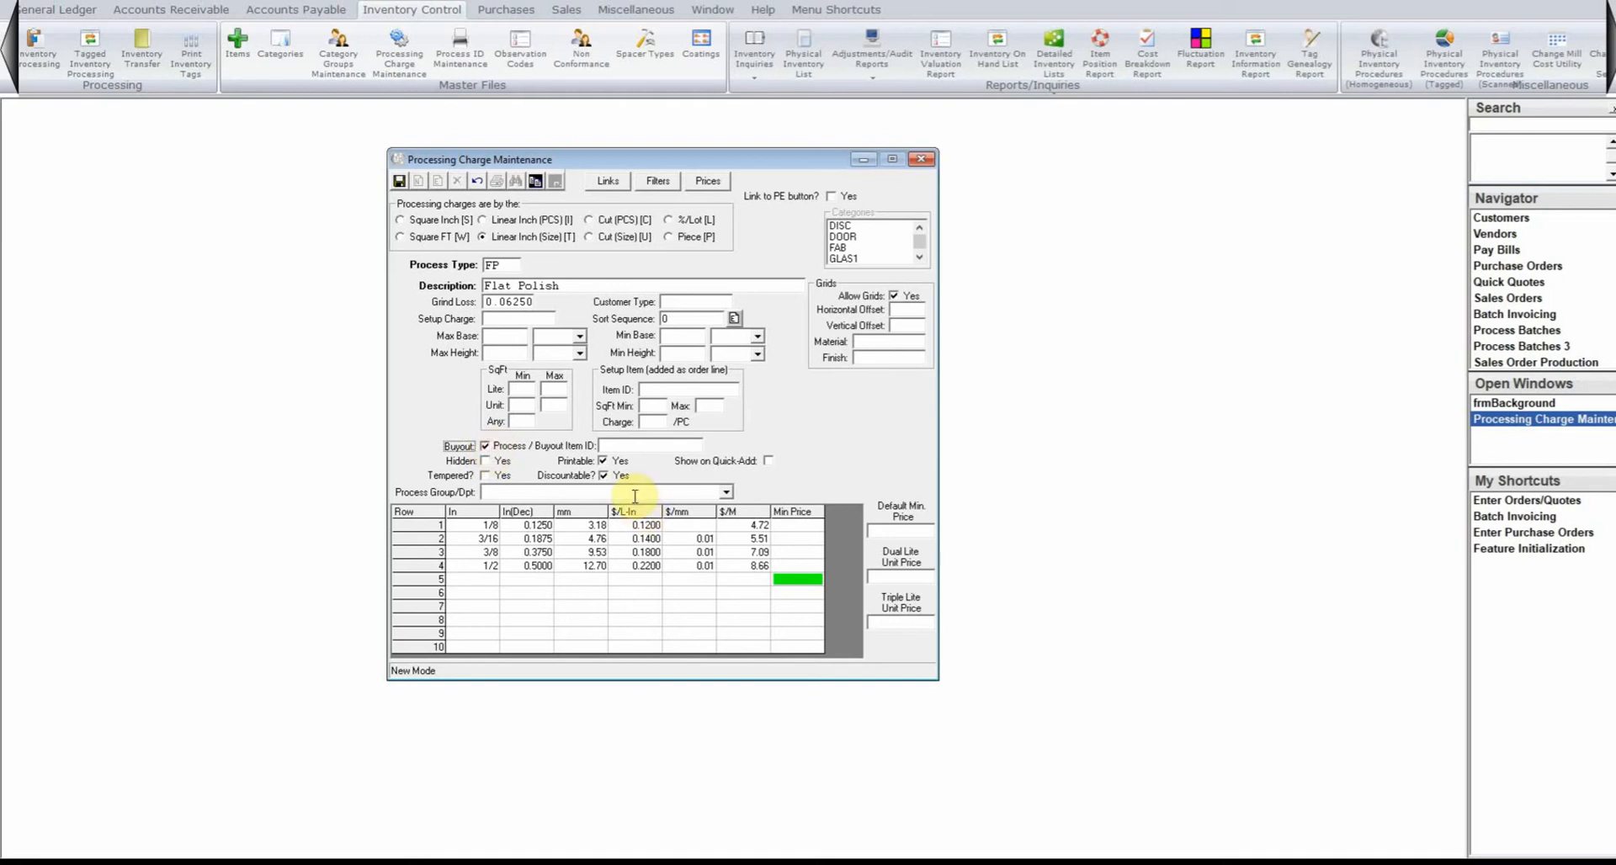
click(485, 446)
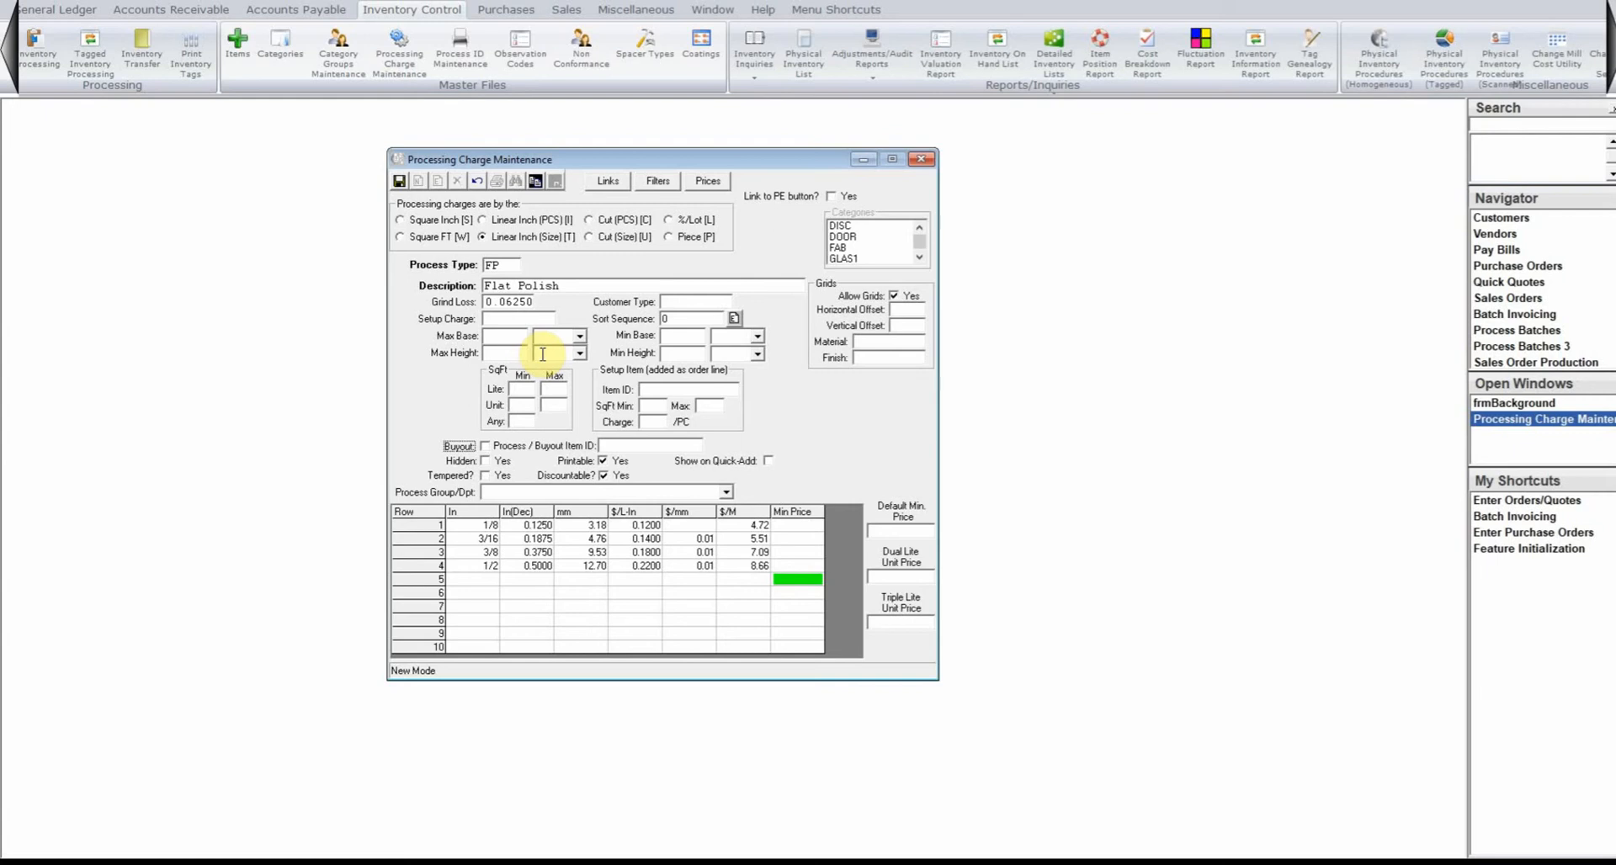
click(488, 461)
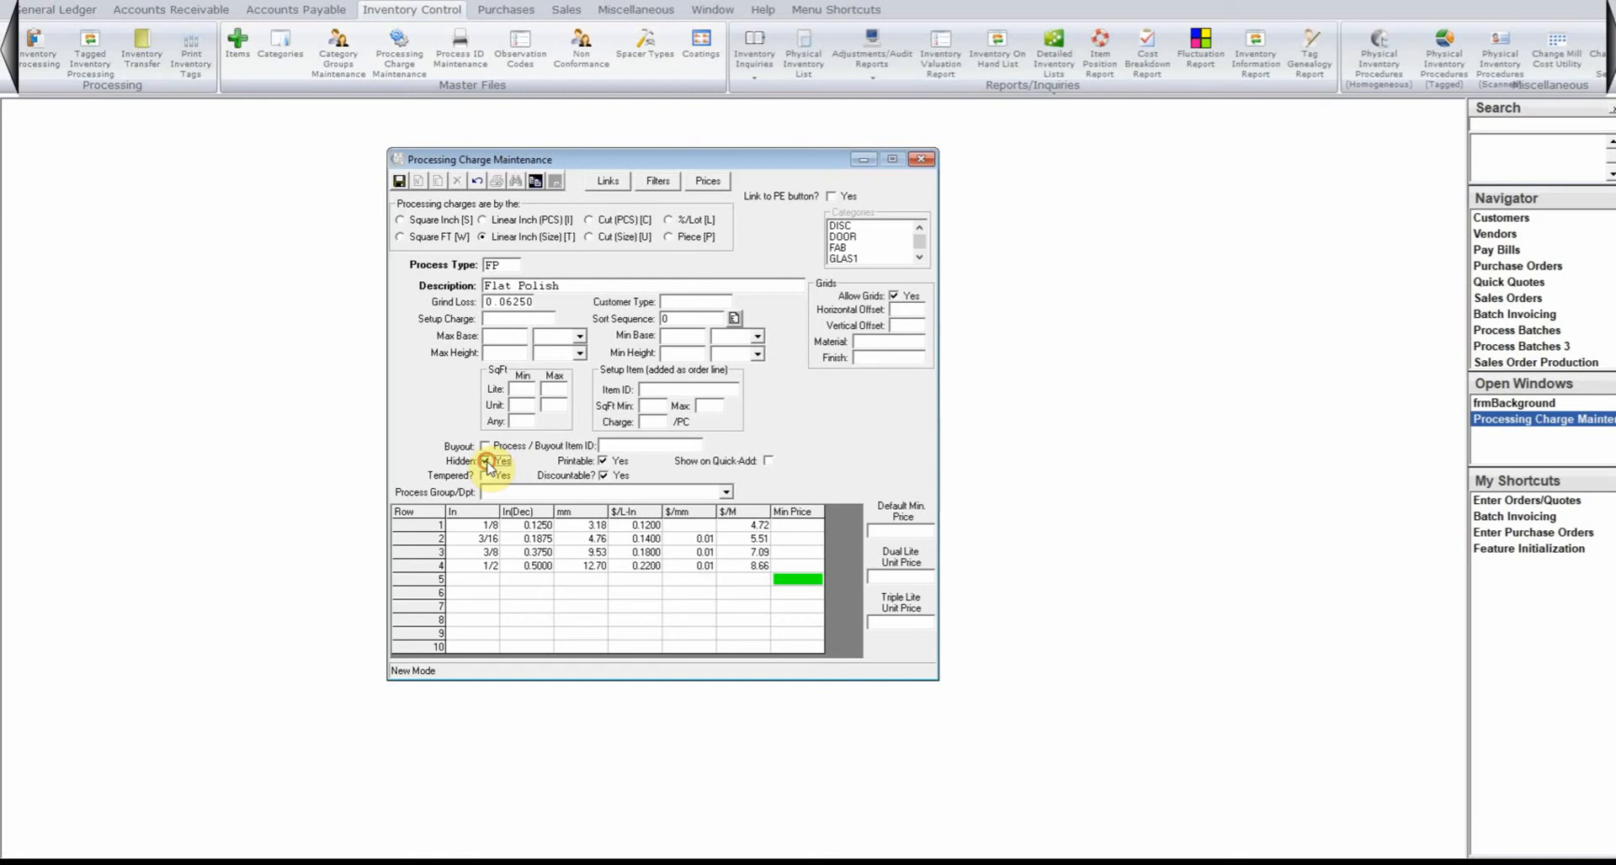
click(510, 462)
- Assign the Flat Polish charge to the POLISH process group and save the record
click(725, 491)
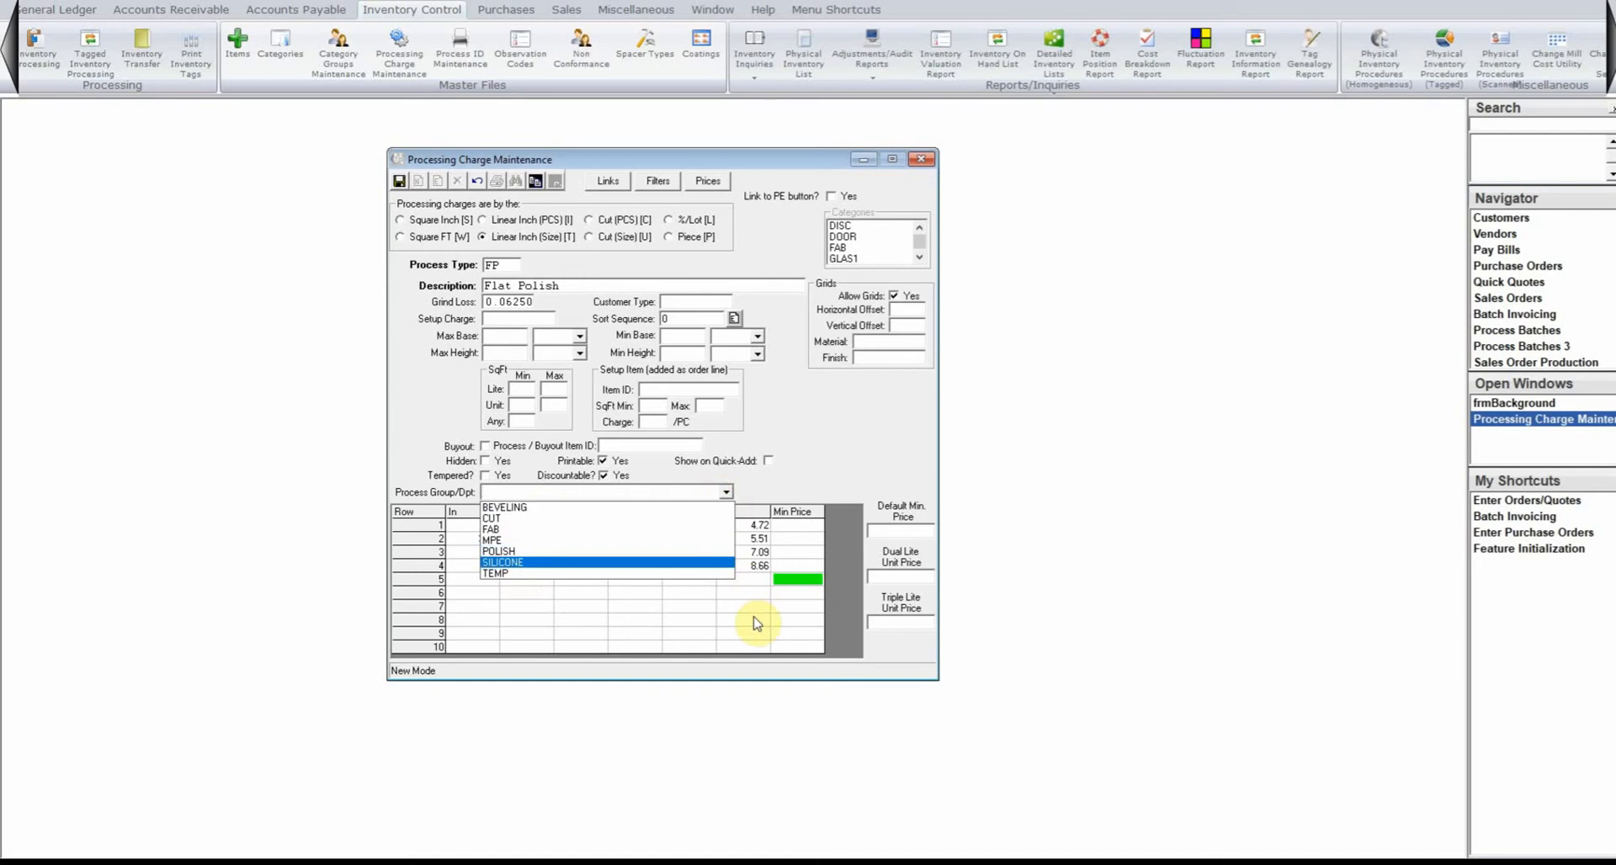
click(528, 552)
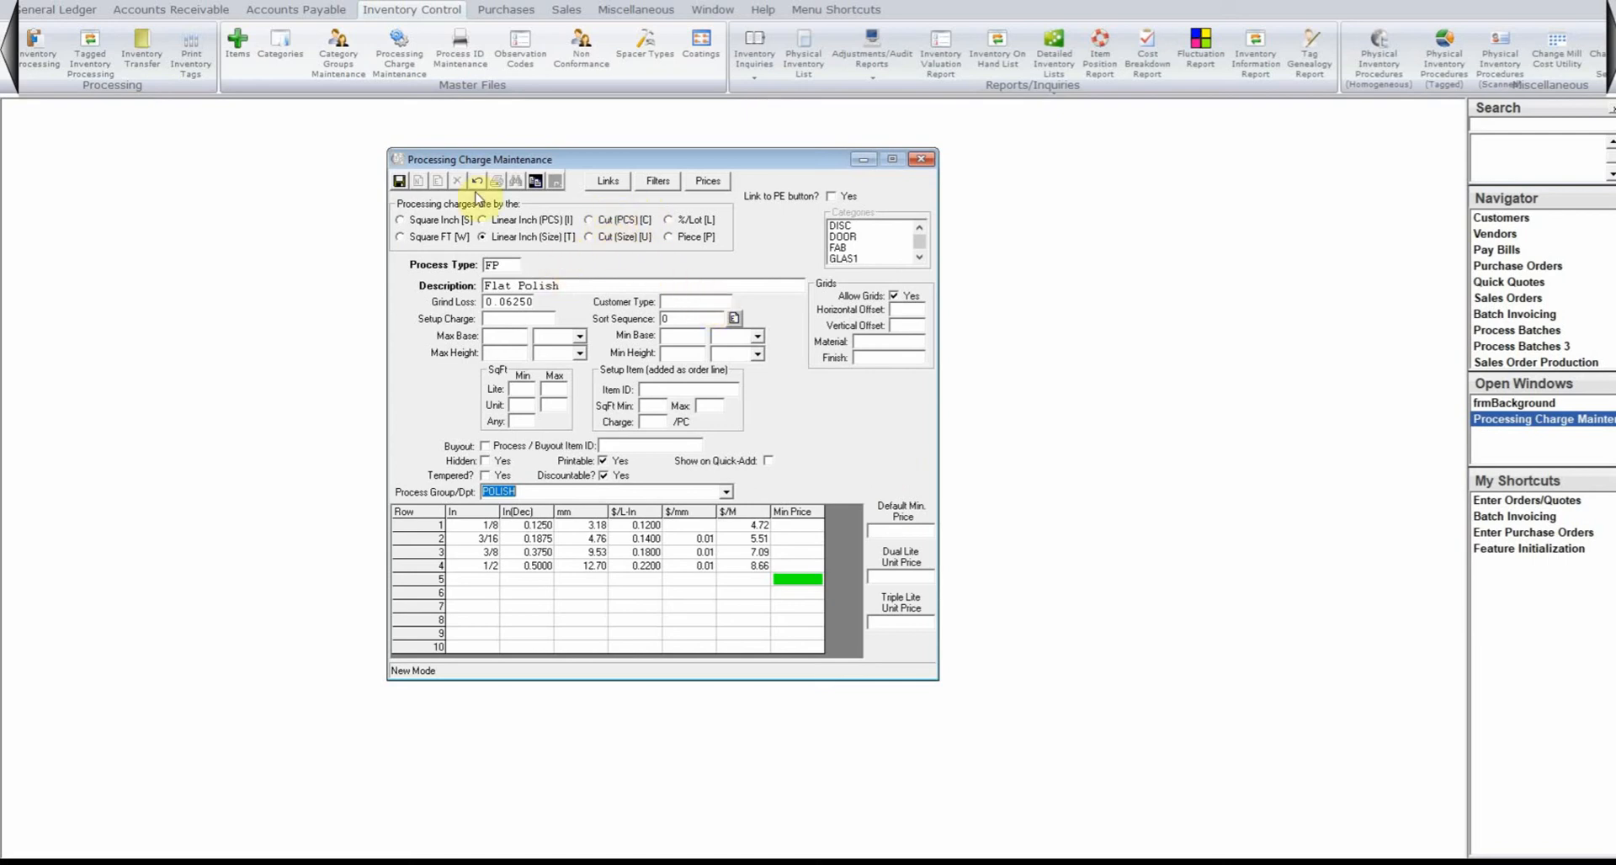
click(418, 182)
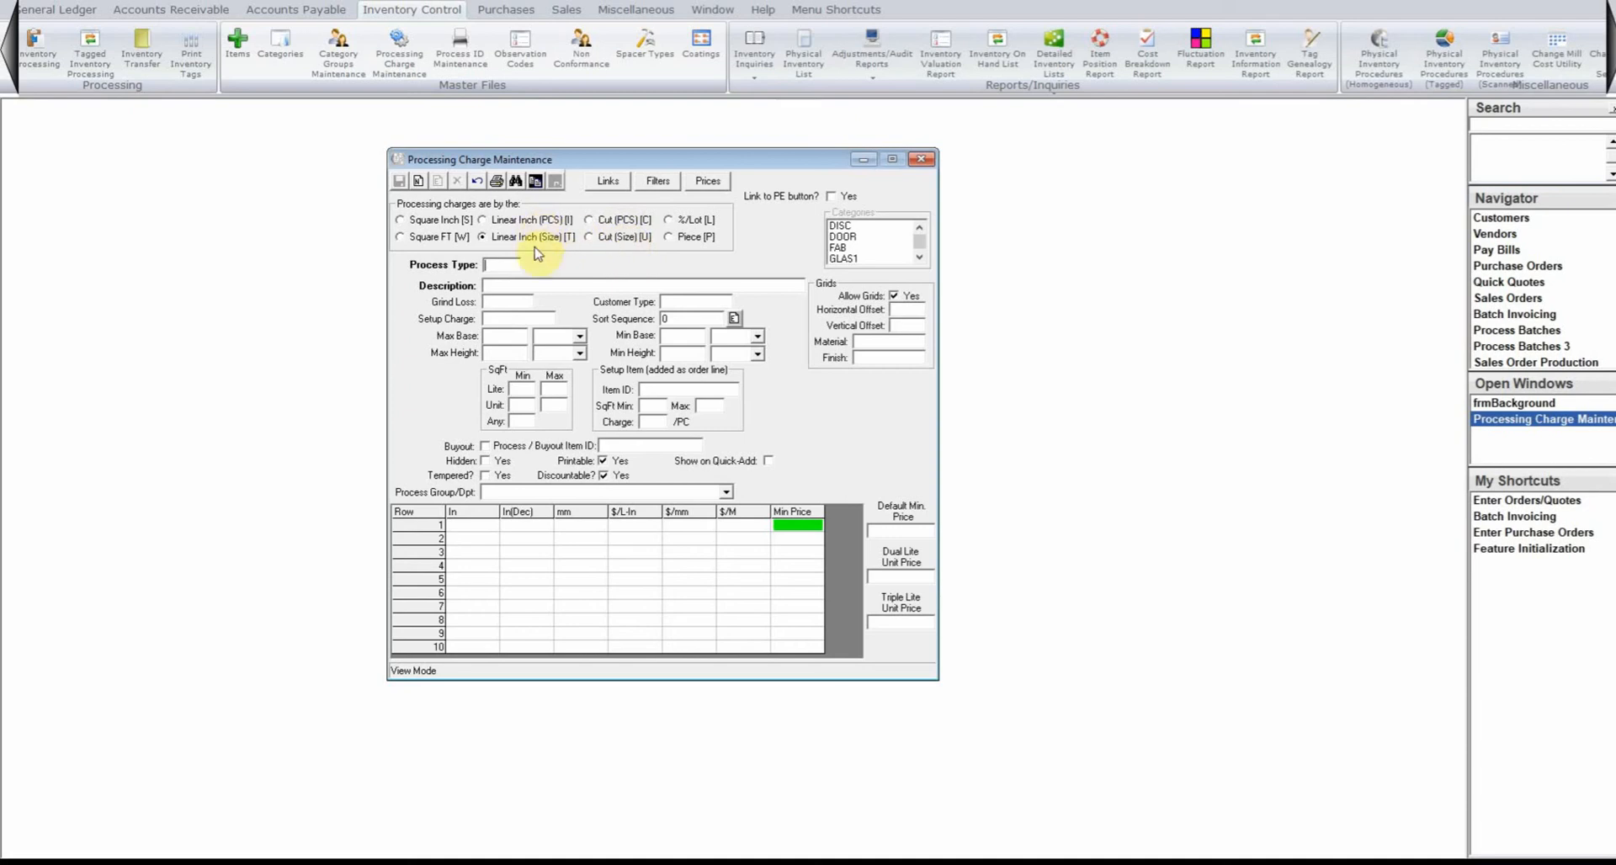
- Switch the charge basis to Cut (Size) and look up process type 12HOL
click(618, 240)
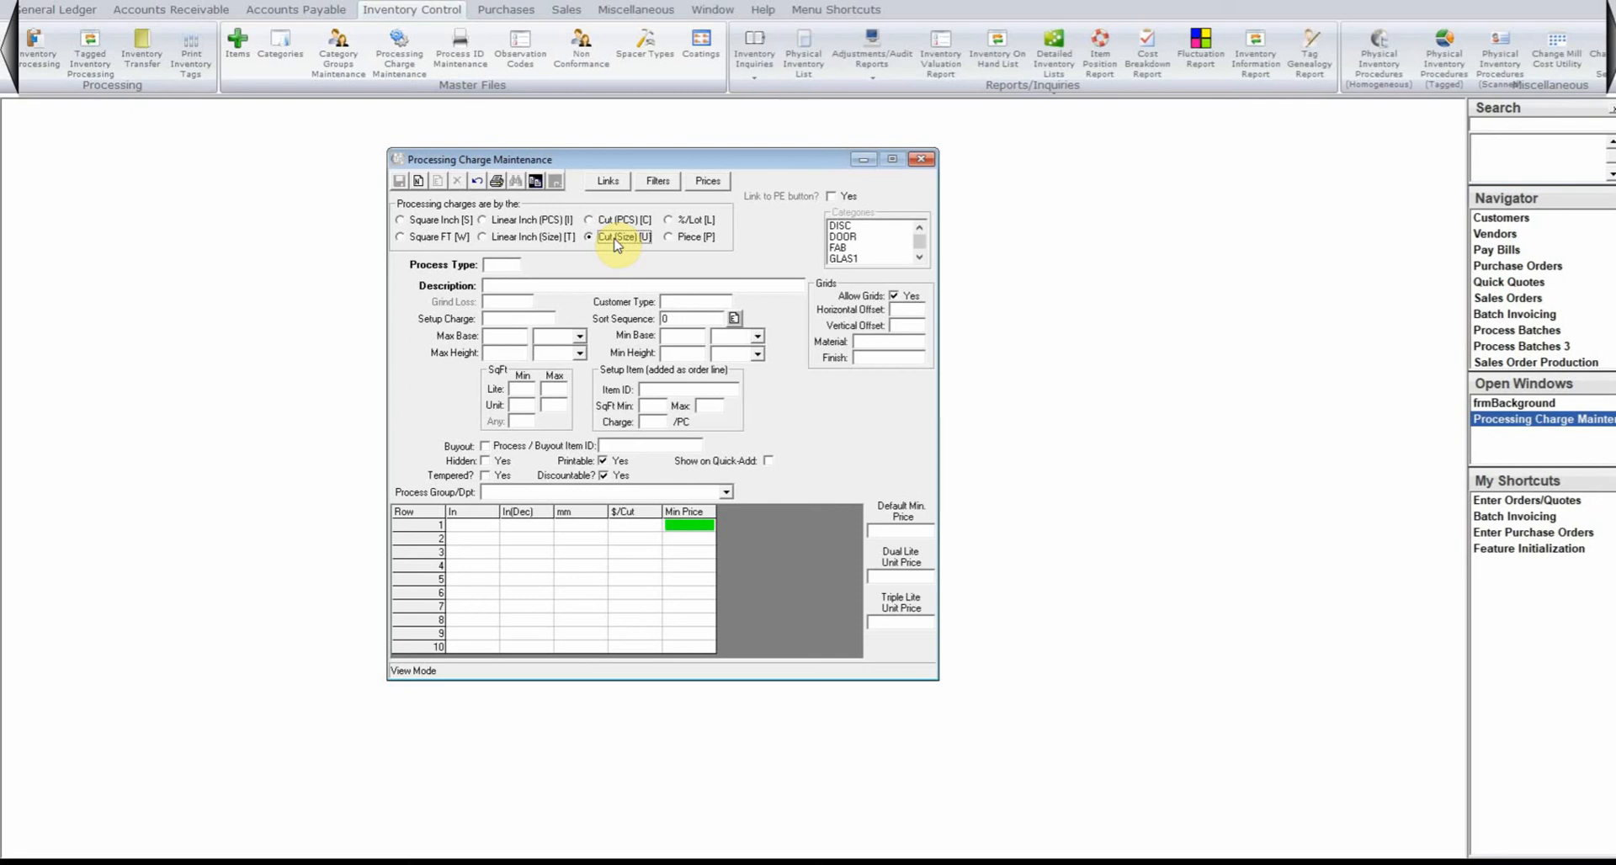
click(499, 267)
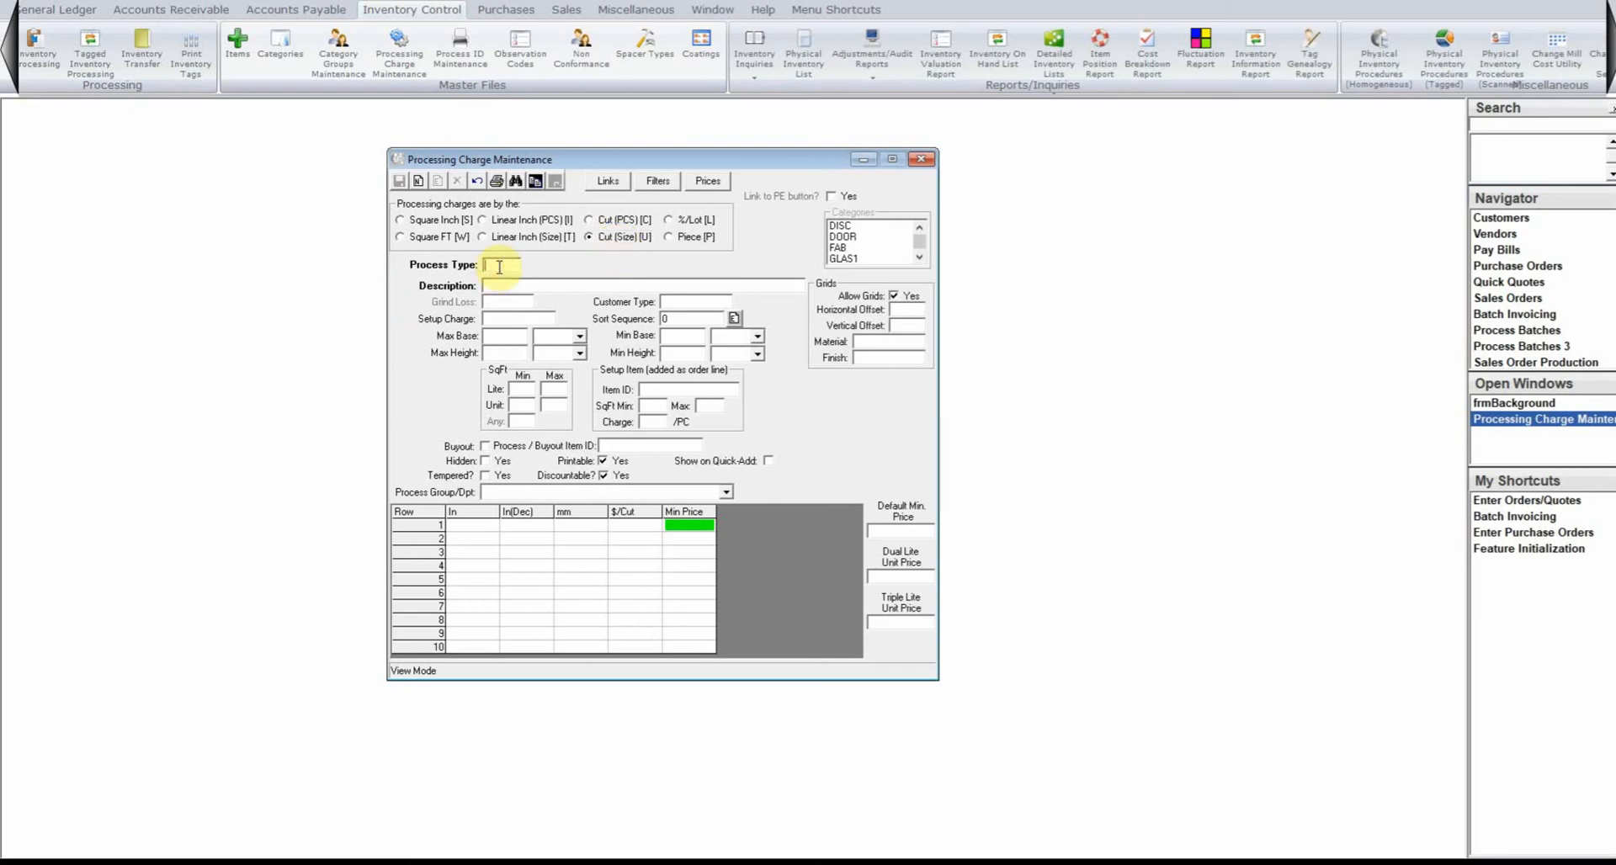
text(12HOL)
key(Tab)
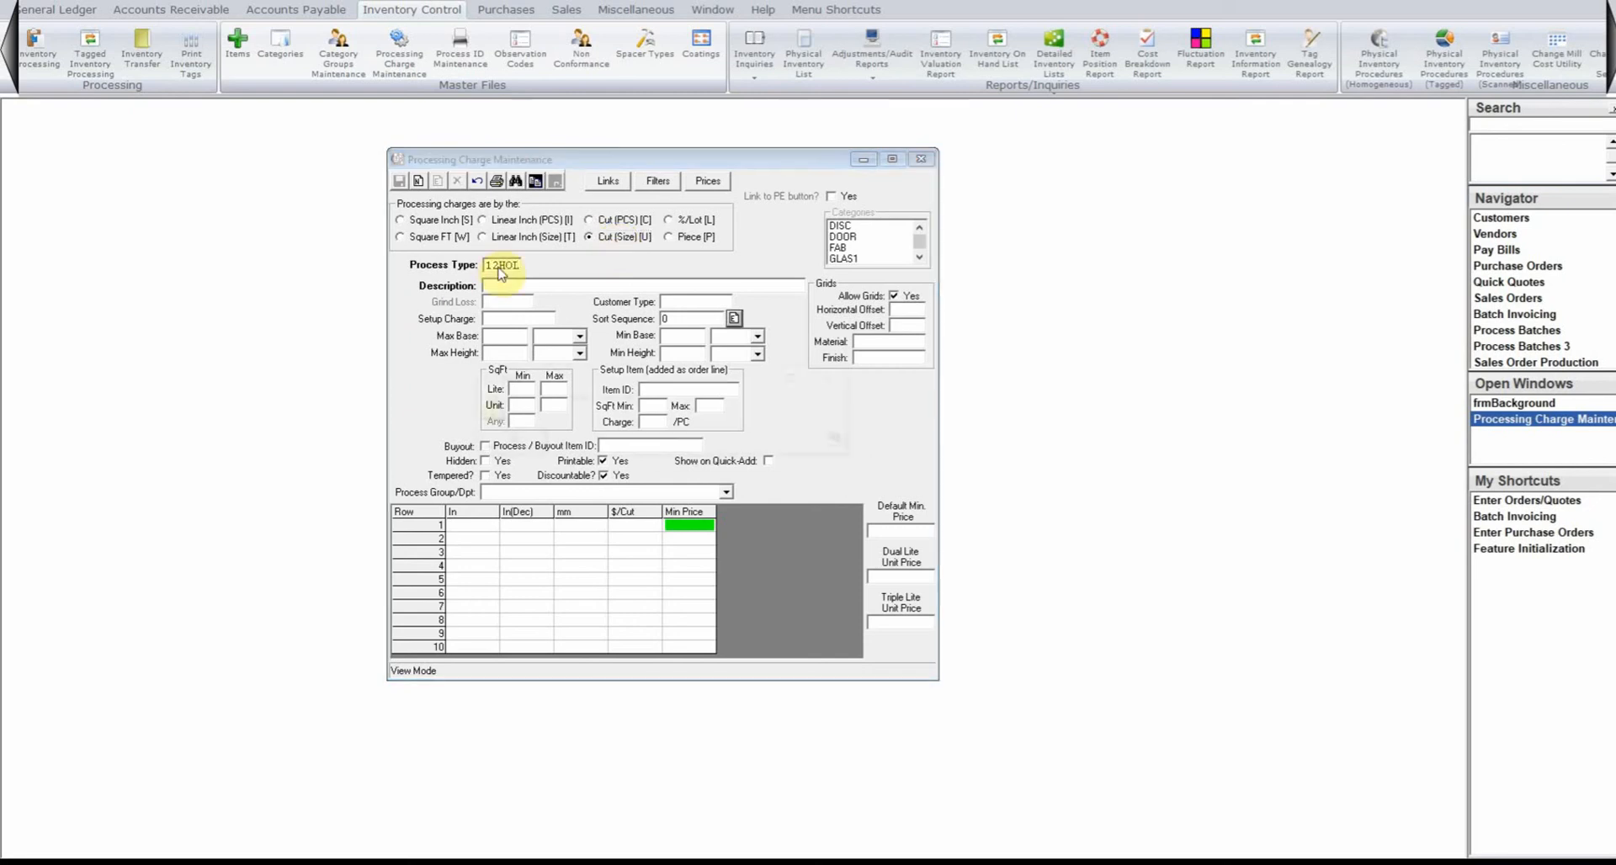
key(Return)
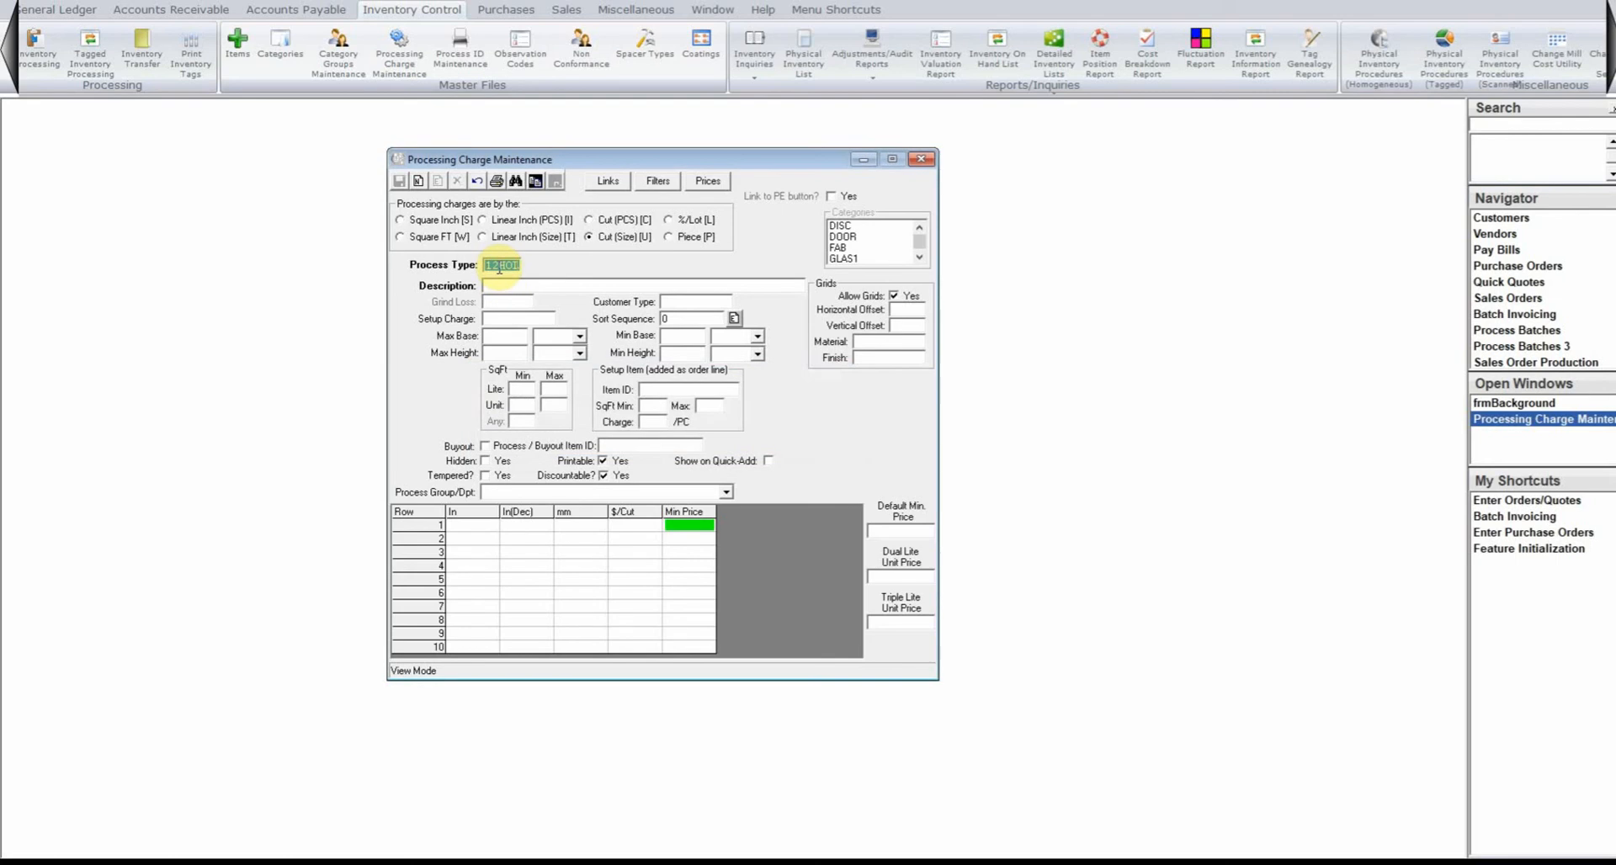
- Start a new processing charge with process type 12HOL and the description 1/2" Hole
click(419, 181)
text(12)
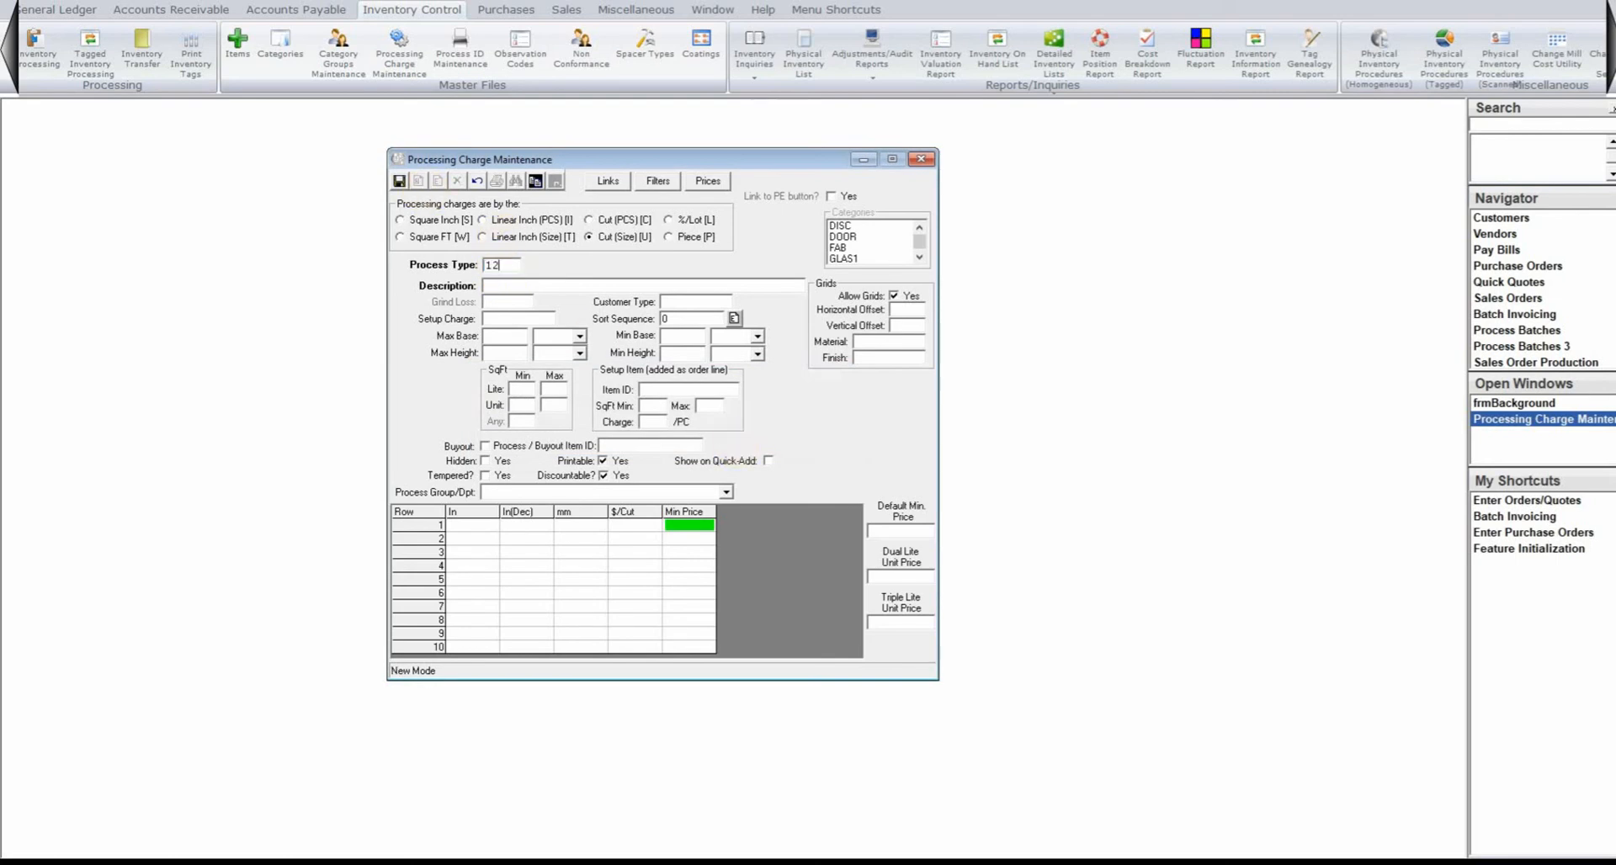
text(HOL)
key(Tab)
text(1/2" Hole)
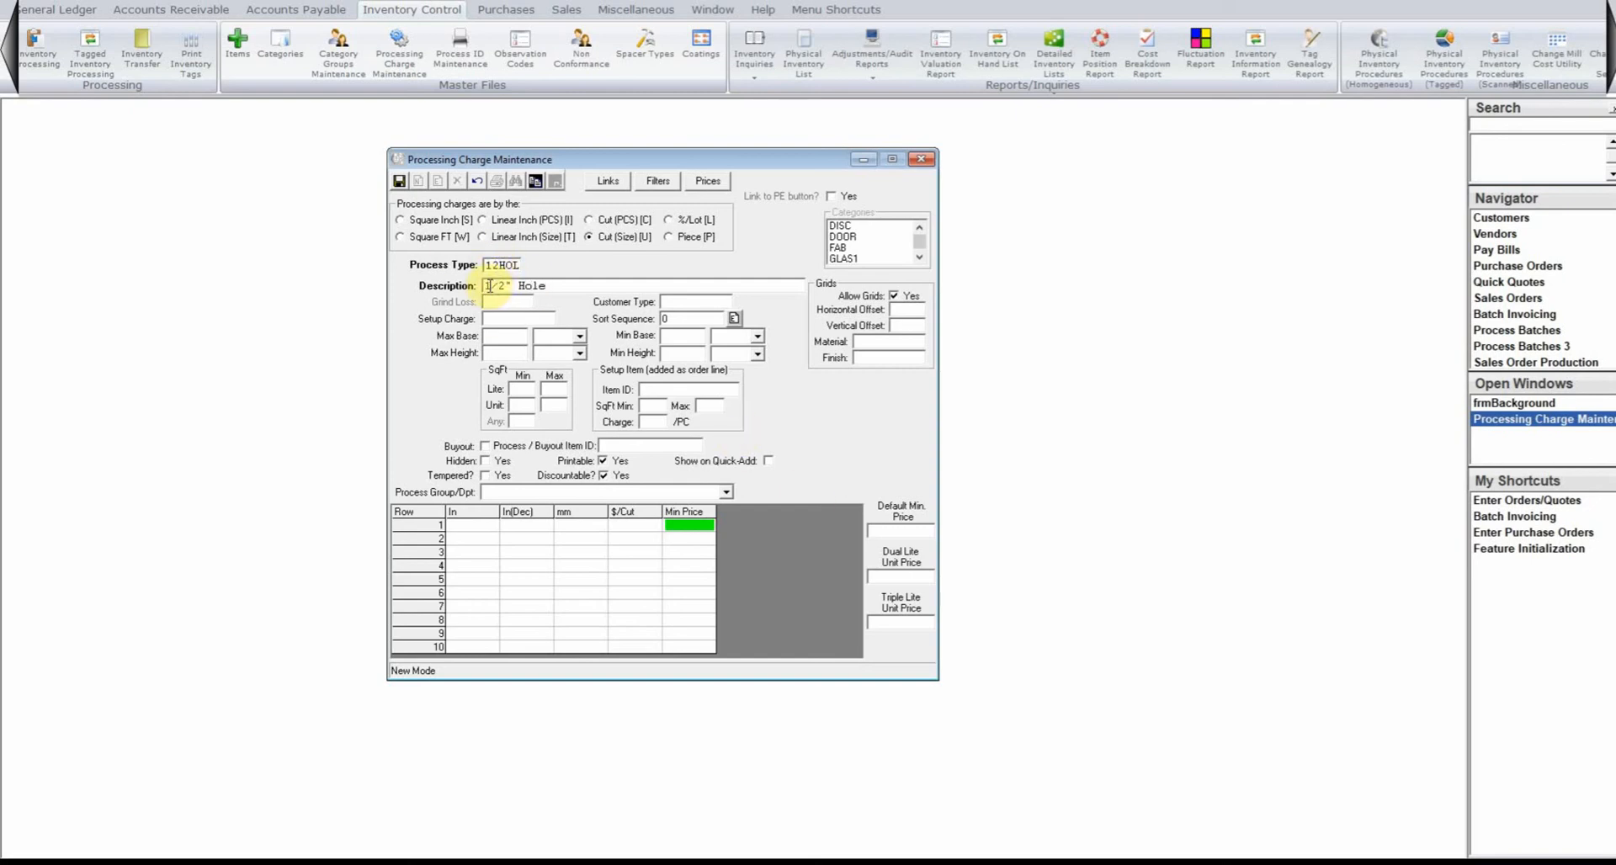
drag(486, 286, 547, 287)
- Price the hole charge at 5.5 per cut for 1/8 inch glass and 6.5 per cut for 3/16 inch glass
click(462, 525)
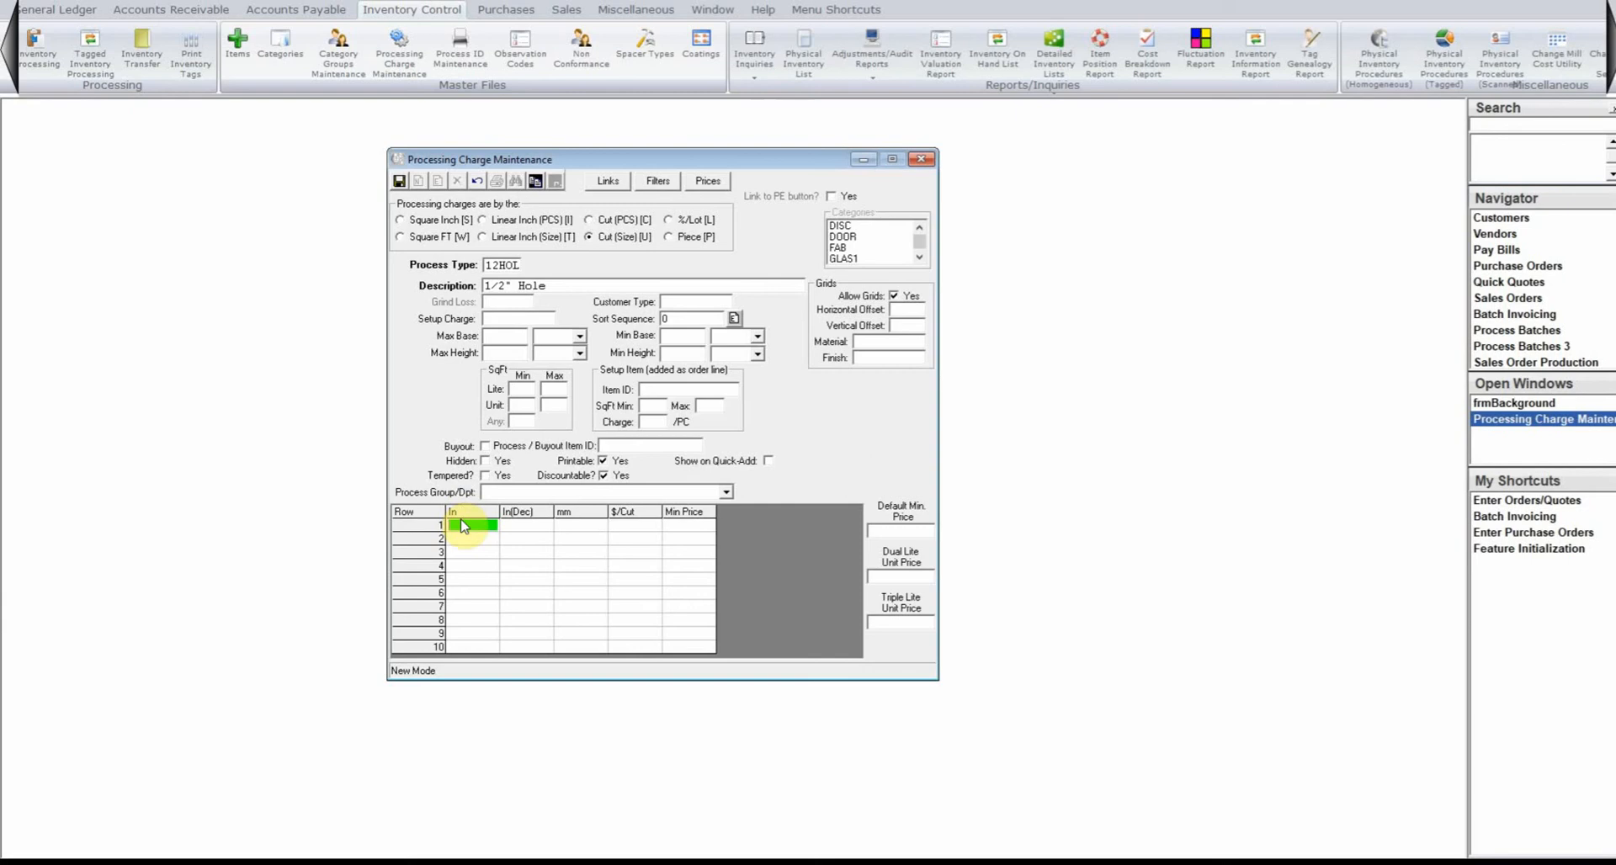
text(1/8)
key(Tab)
text(5.5)
key(Return)
text(3/16)
key(Tab)
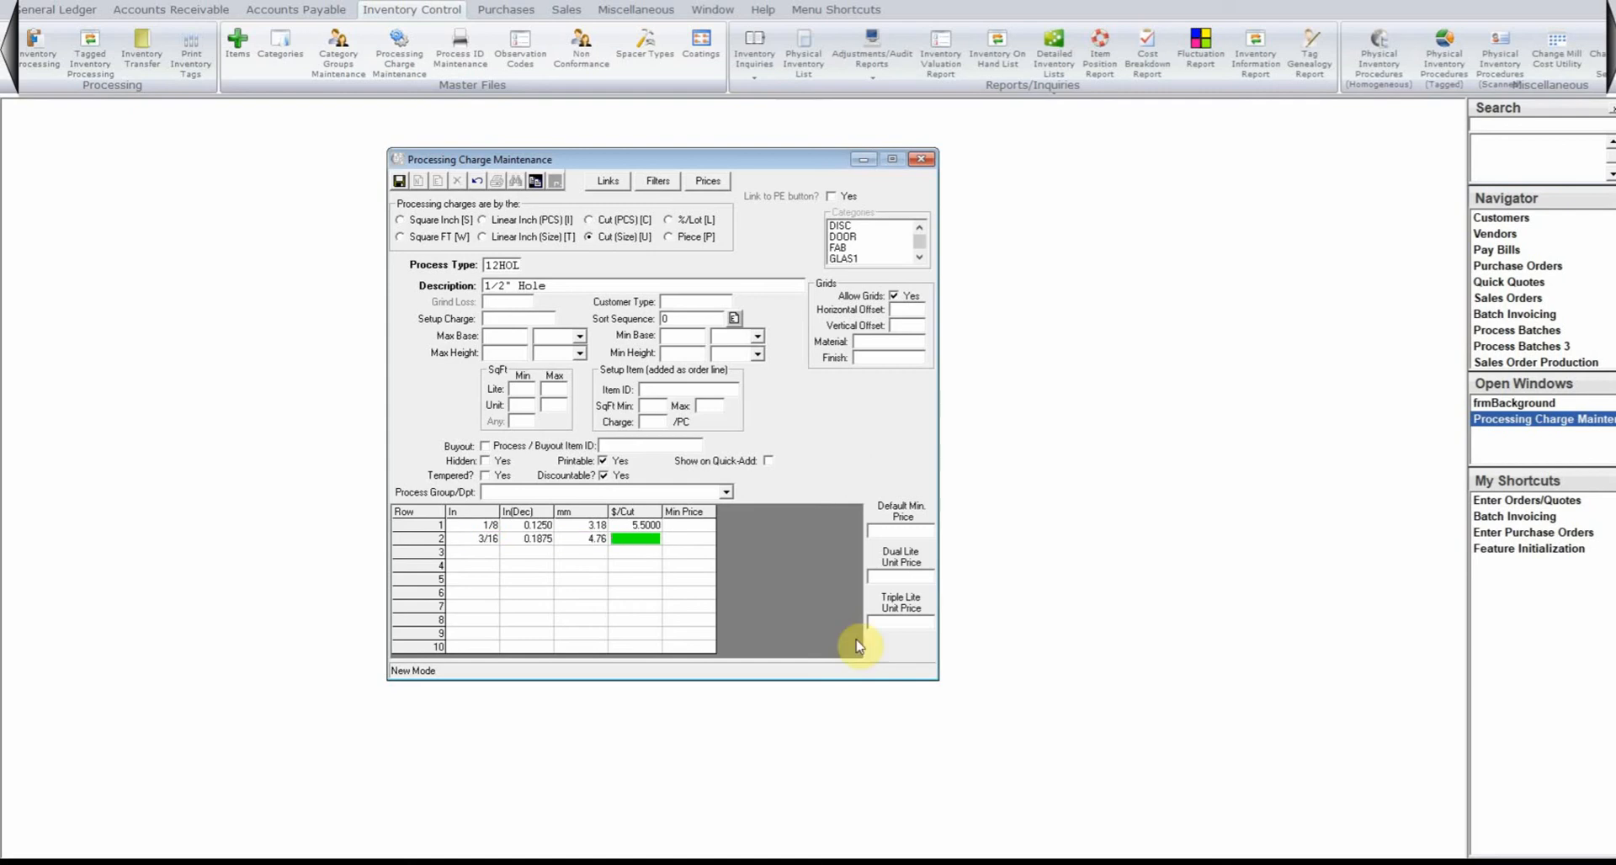
text(6.5)
key(Return)
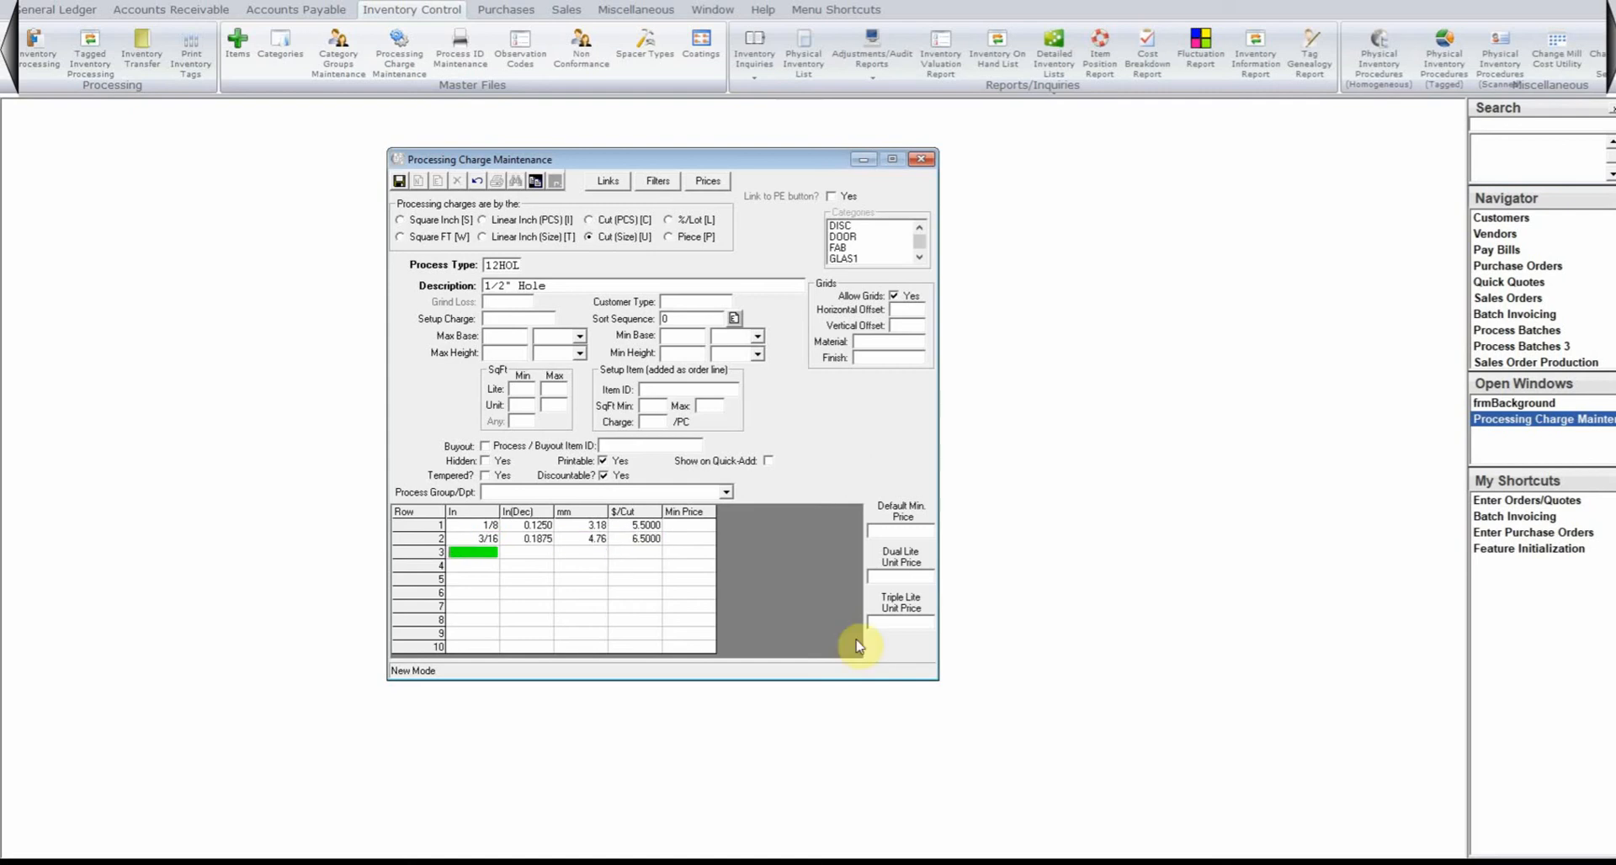
- Add per-cut prices of 8 for 3/8 inch and 12 for 1/2 inch glass, and save the hole charge
text(3/8)
key(Tab)
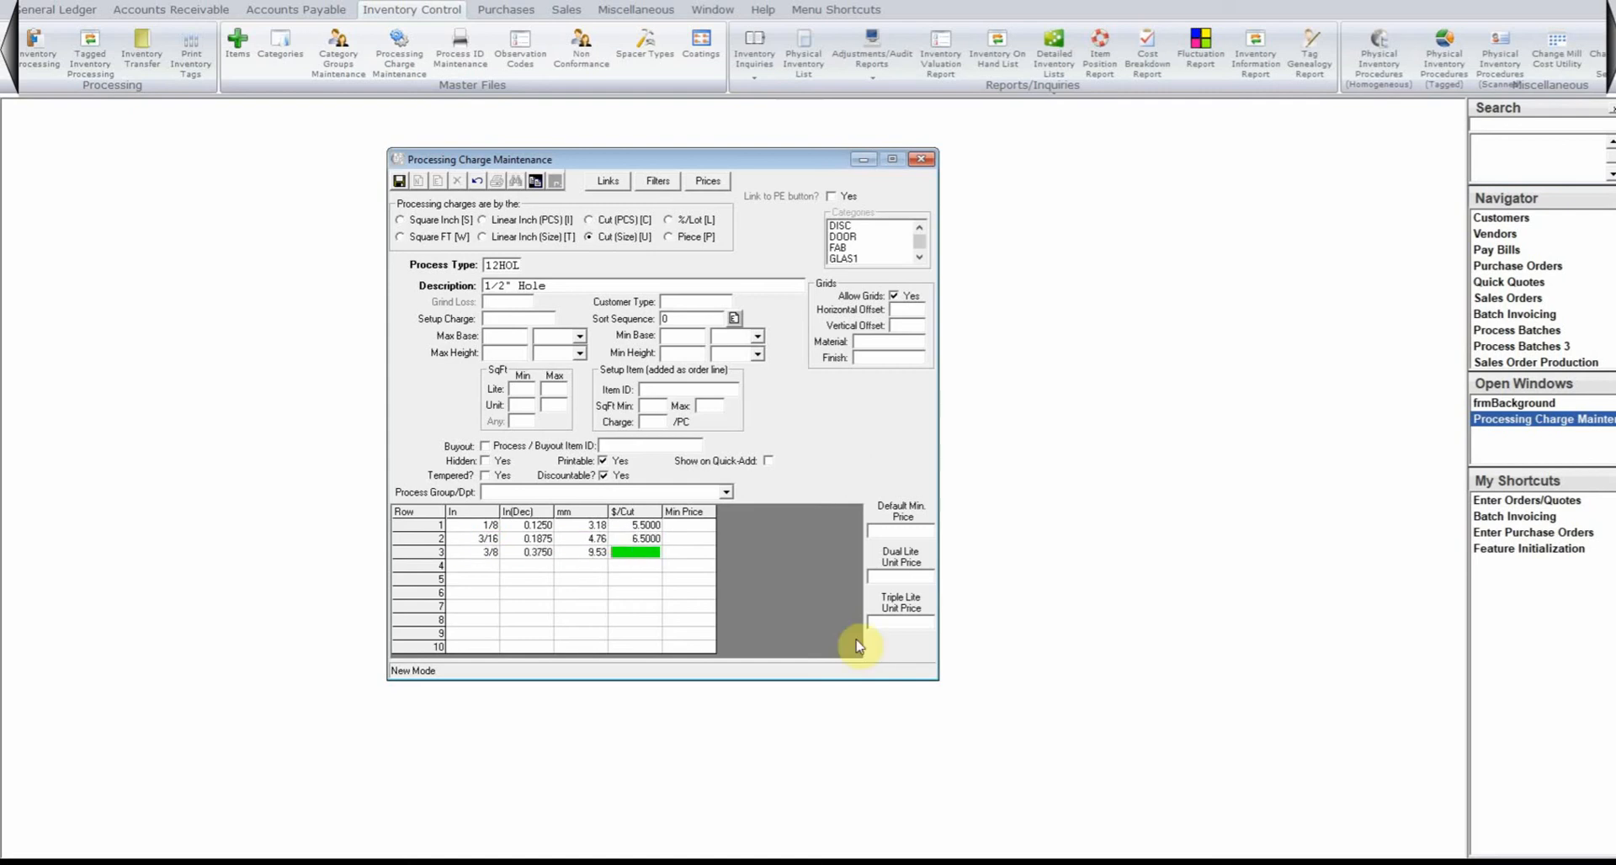
text(8)
key(Return)
text(1/2)
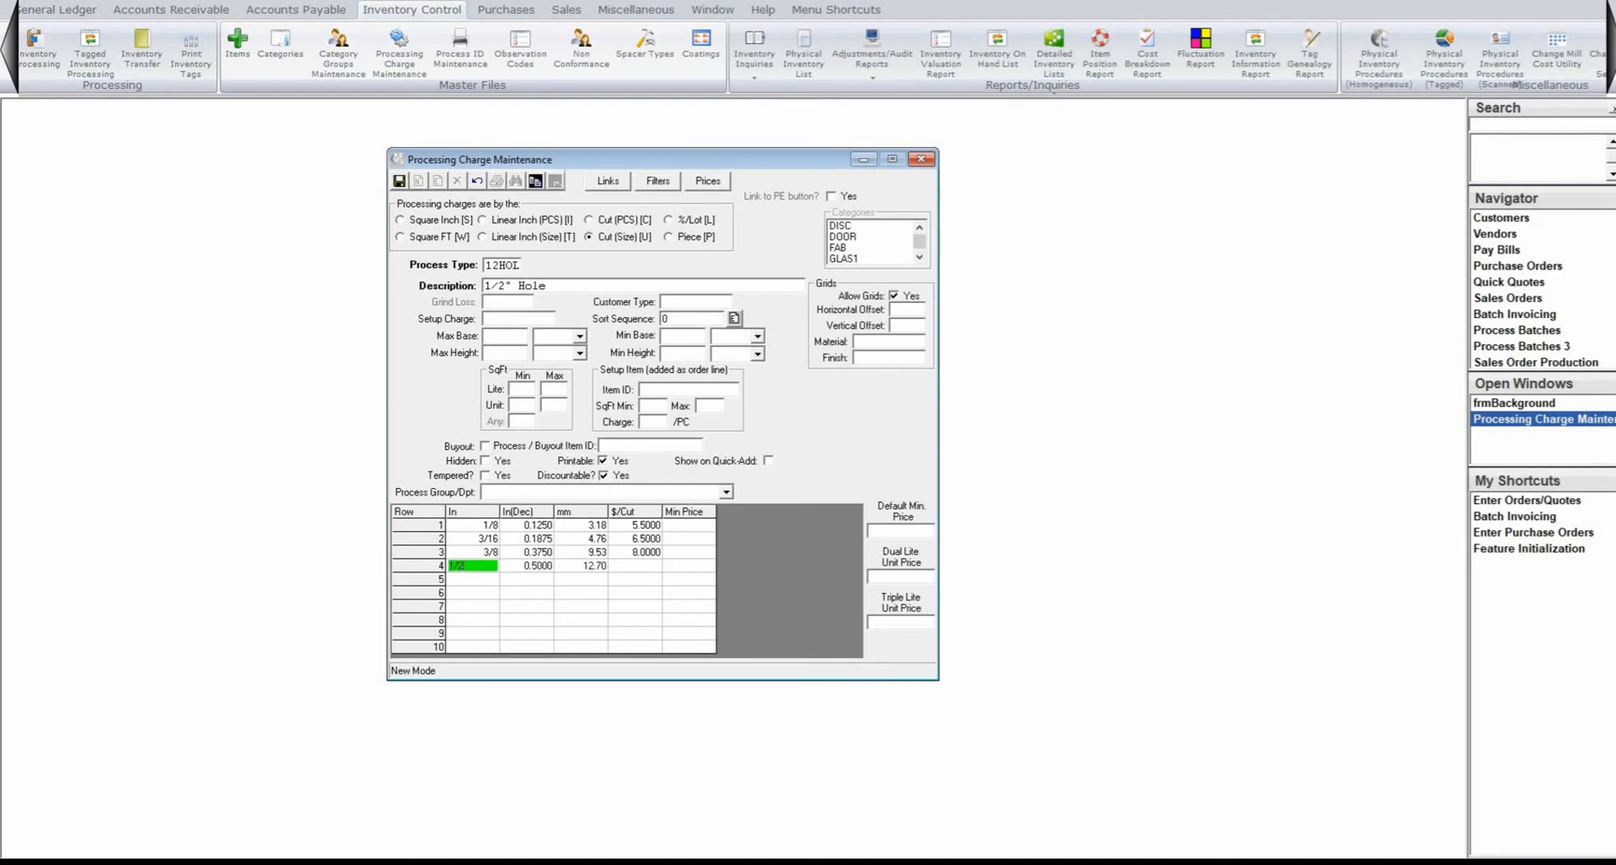
key(Tab)
key(Tab)
text(12)
key(Up)
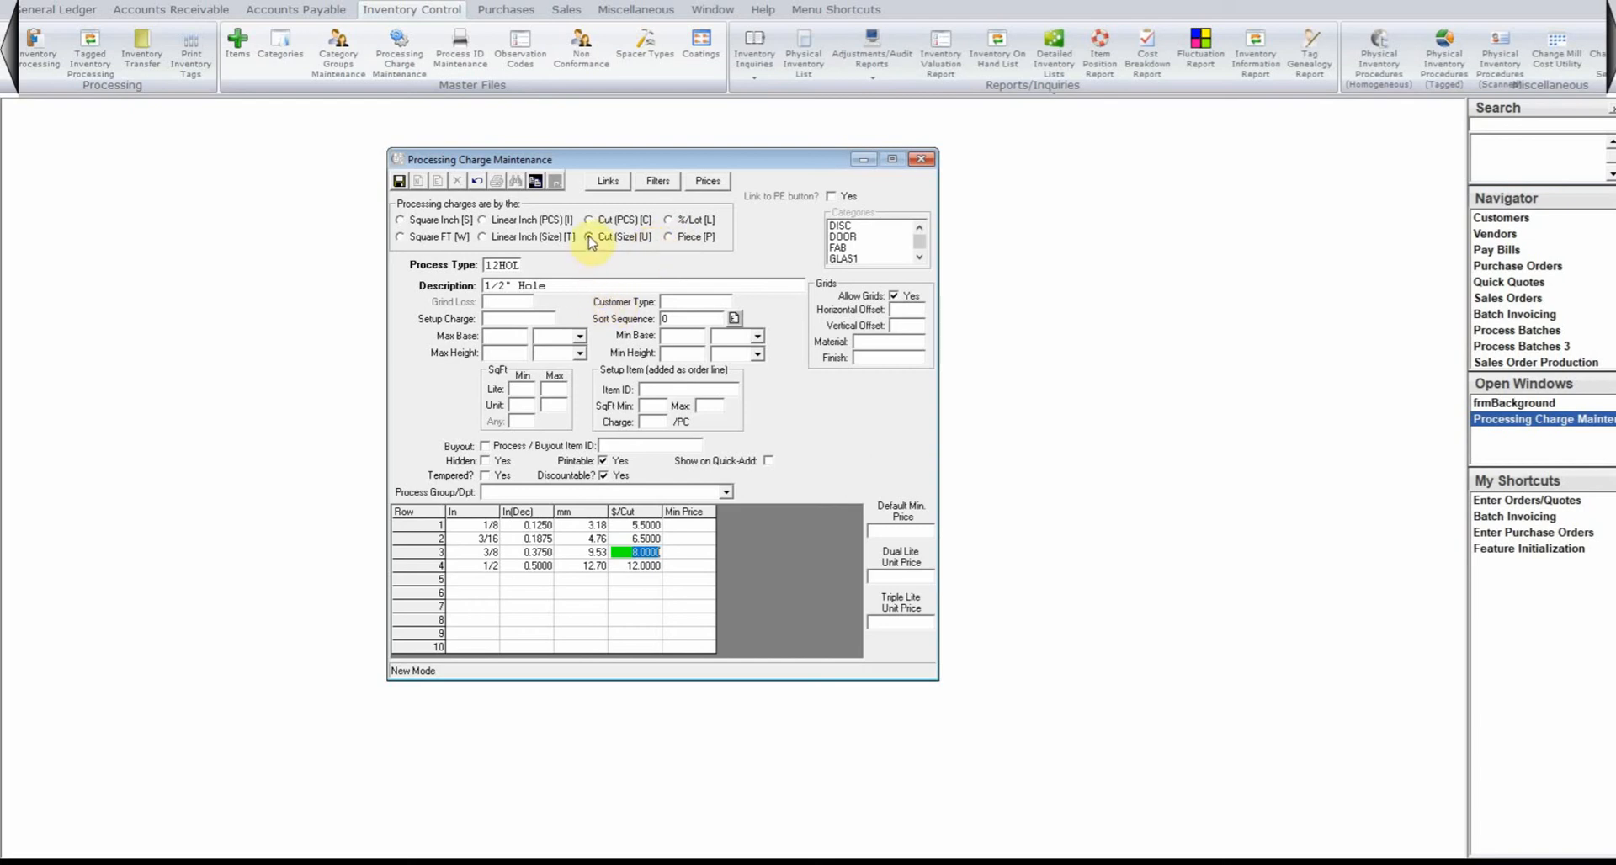
click(398, 181)
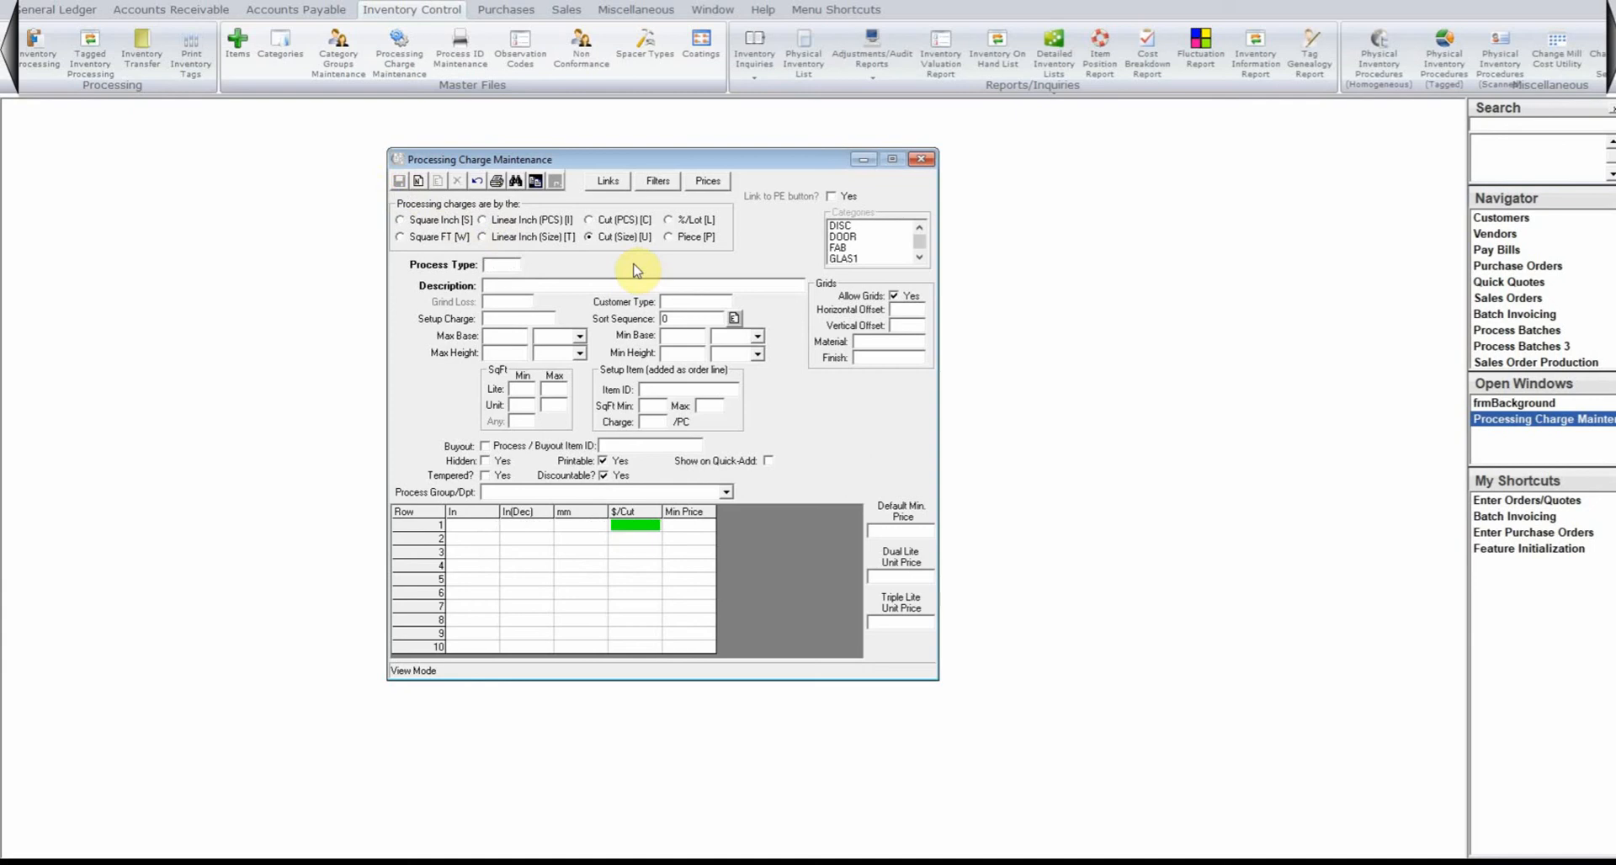
- Reload the 12HOL processing charge and open it for editing
text(12HOL)
key(Tab)
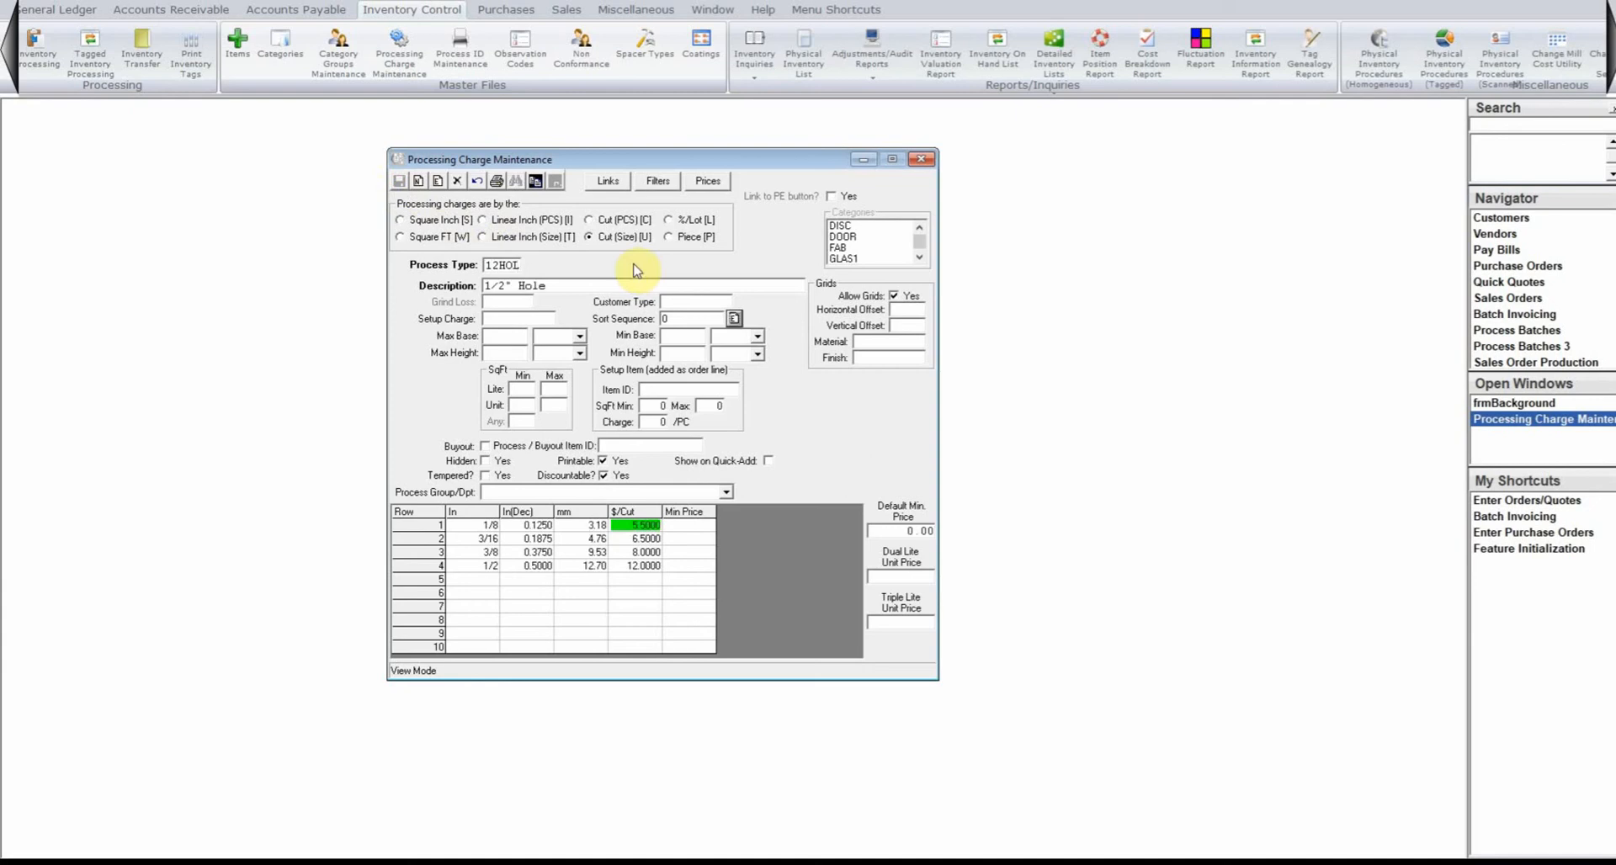
click(439, 182)
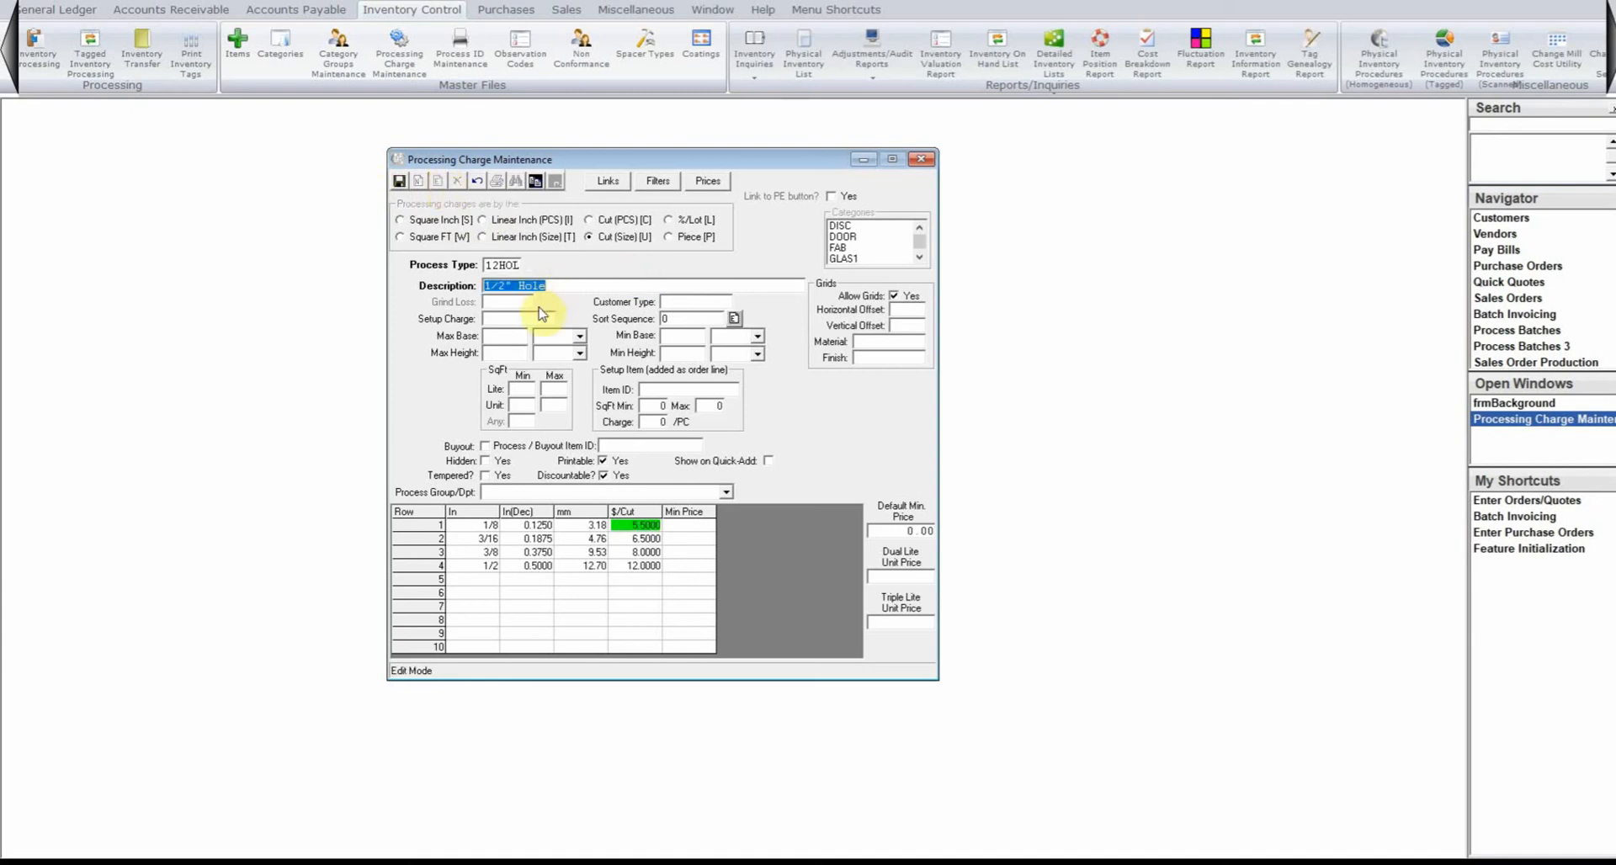